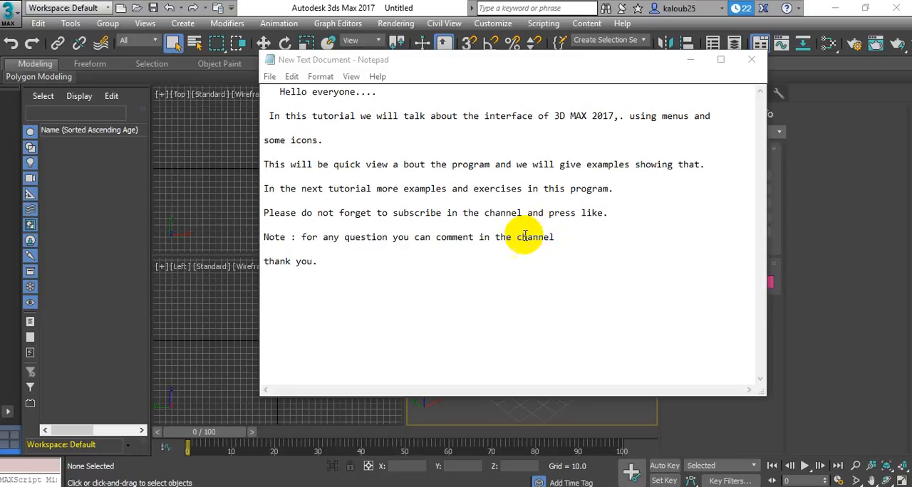
# Minimize the Notepad window and browse the Edit and Tools commands in 3ds Max
pyautogui.click(689, 60)
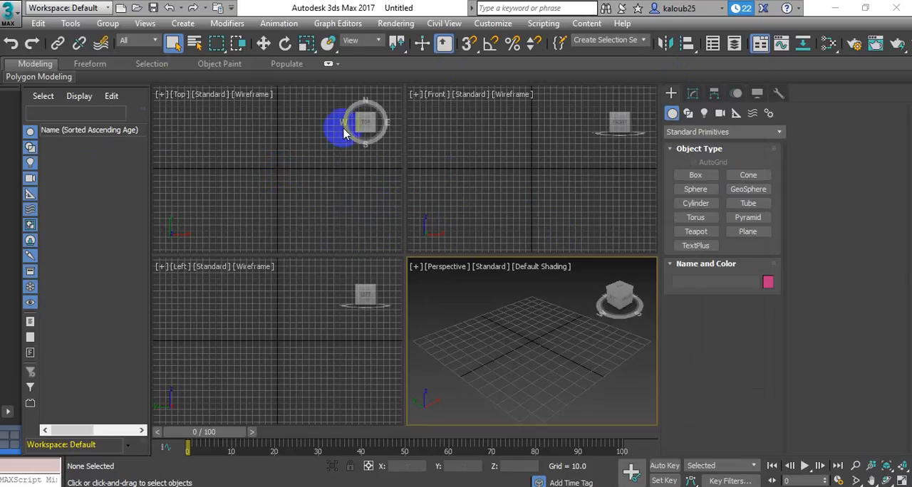
pyautogui.click(39, 24)
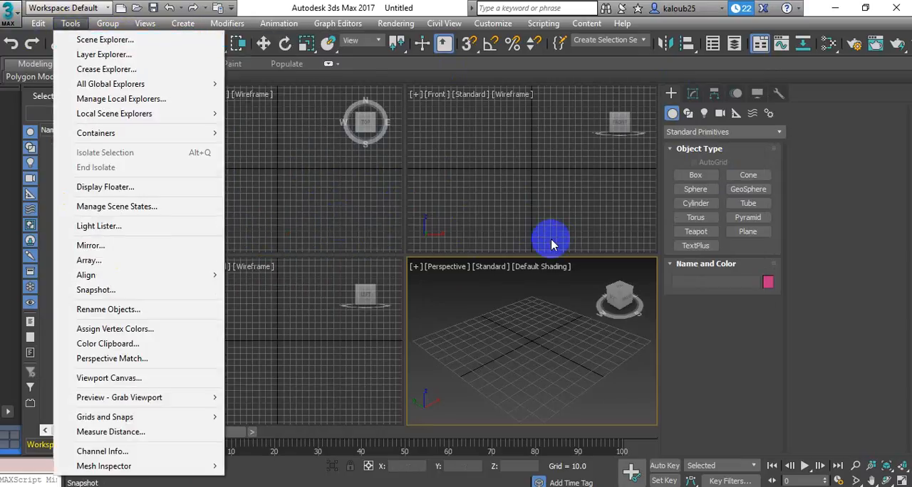
pyautogui.click(859, 271)
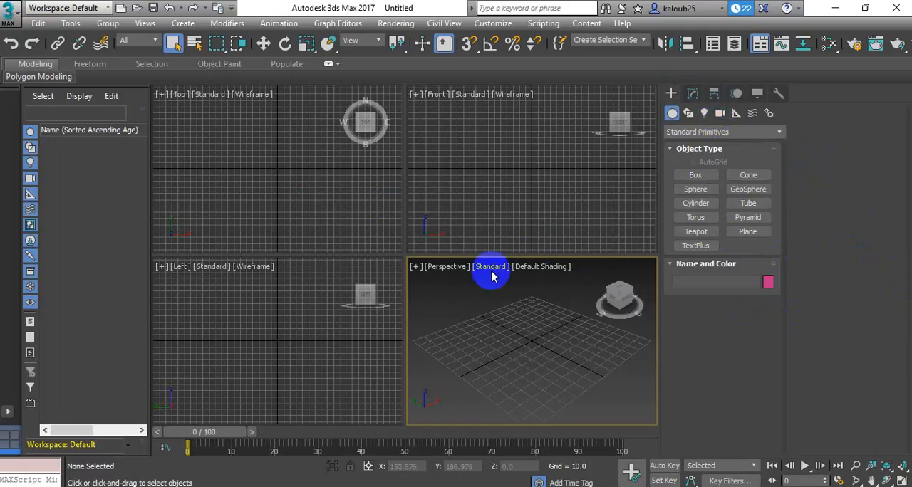
# Review the application's New, Reset and Open file commands without running any of them
pyautogui.click(10, 18)
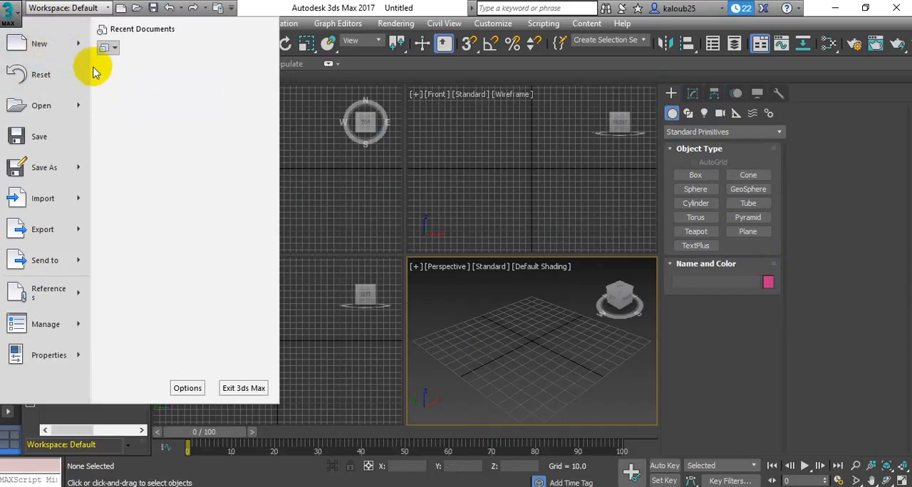
pyautogui.click(82, 87)
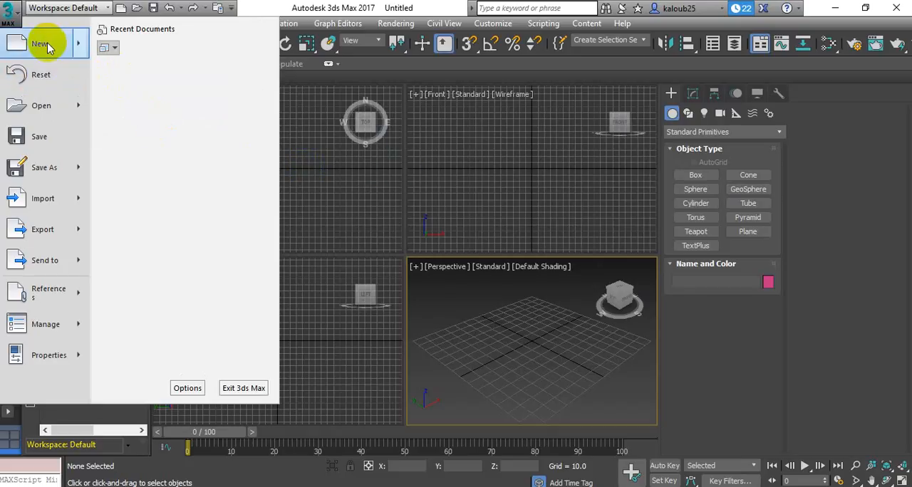
pyautogui.moveTo(48, 47)
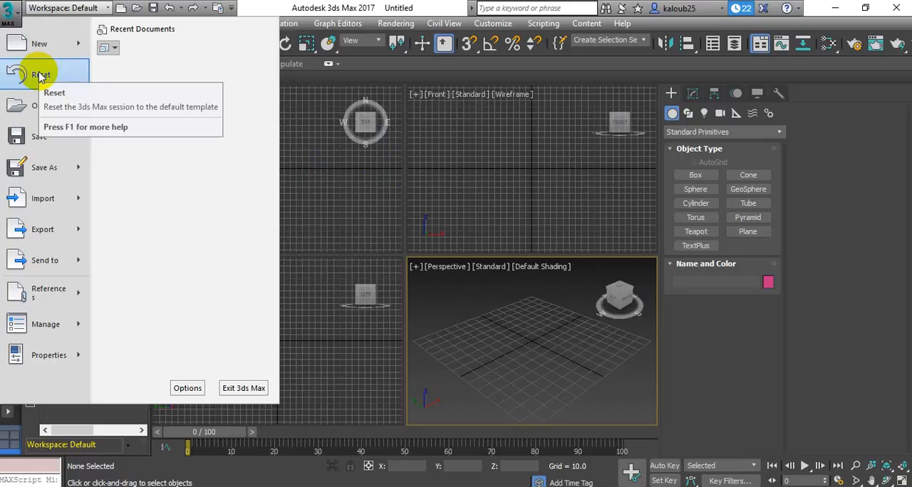
pyautogui.moveTo(44, 107)
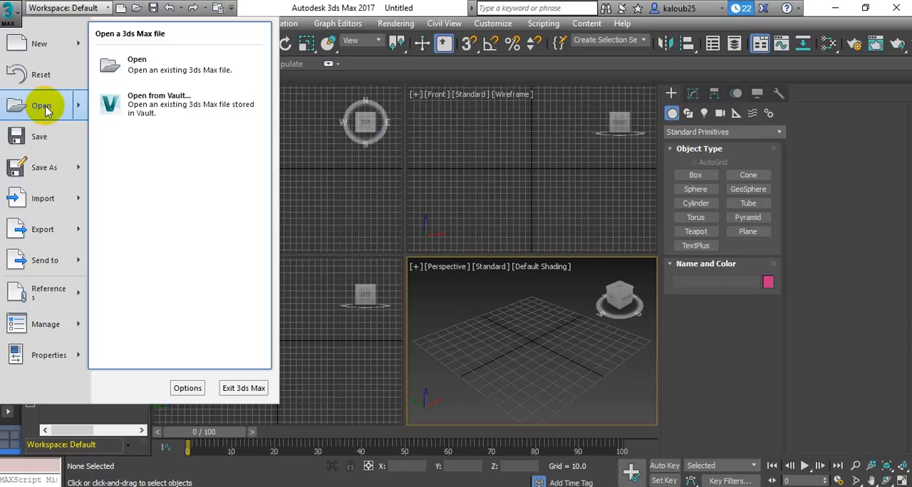
pyautogui.click(413, 185)
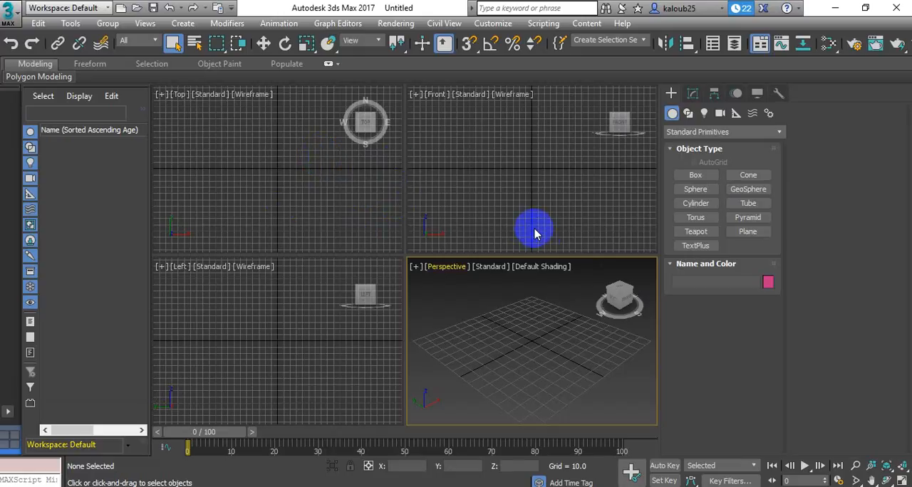
# Switch the active viewport among Top, Front, Left and Perspective, ending with Perspective active
pyautogui.click(388, 187)
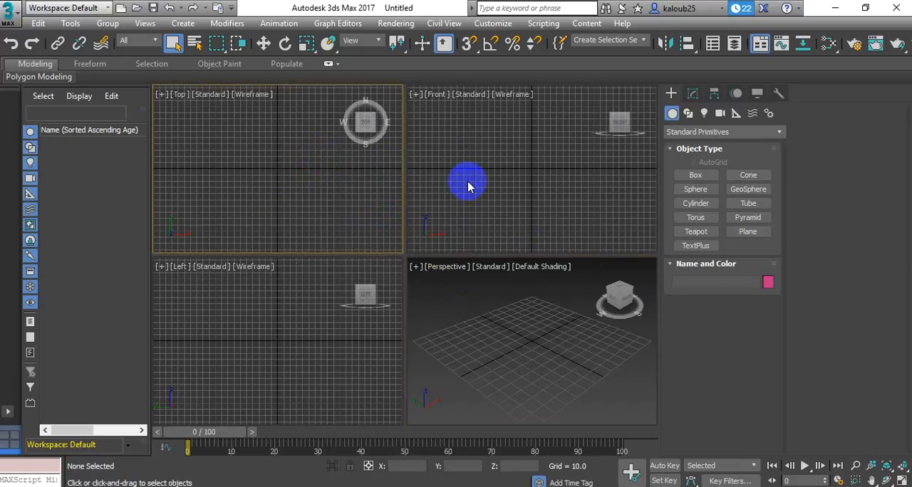
pyautogui.click(468, 188)
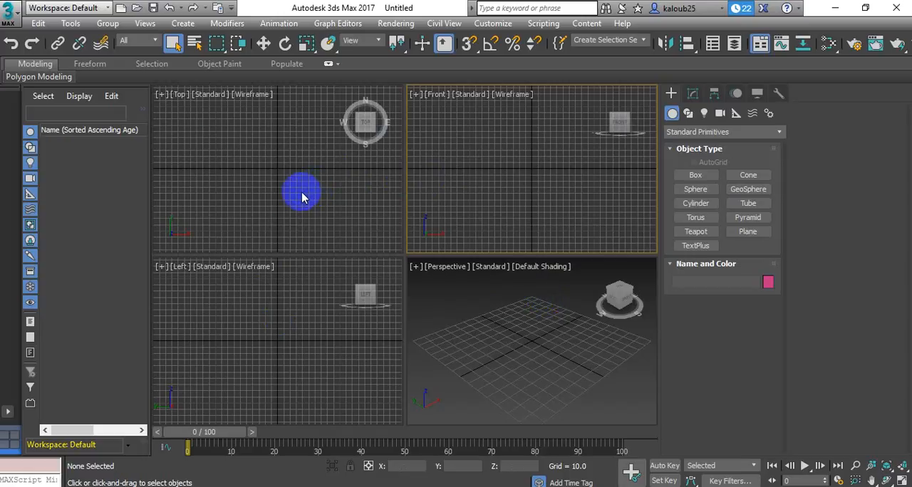
pyautogui.click(203, 144)
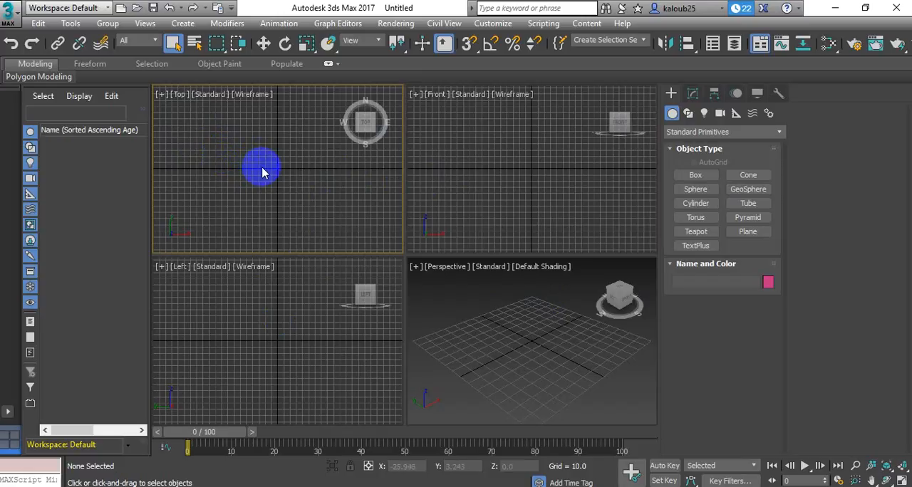
pyautogui.click(269, 326)
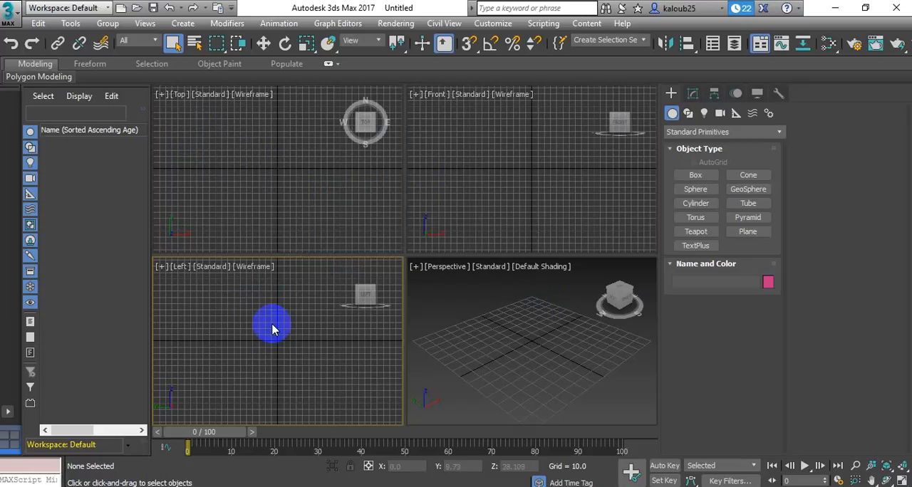
pyautogui.click(477, 189)
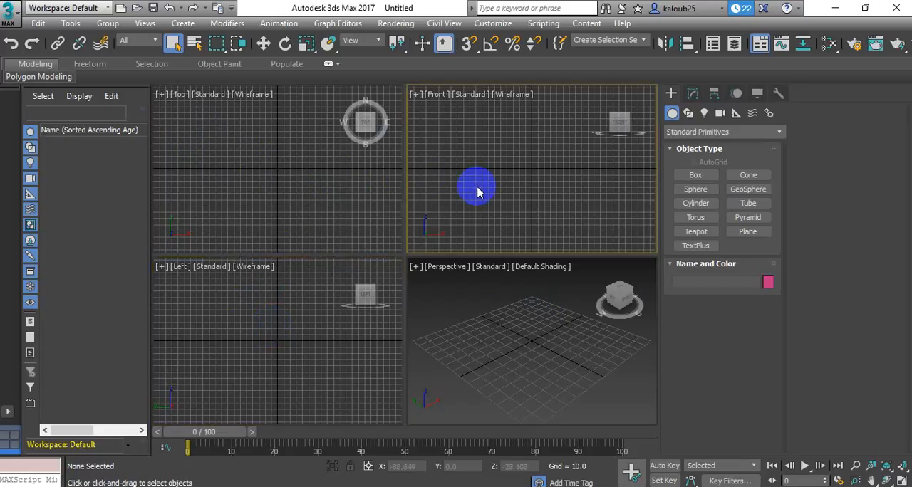
pyautogui.click(499, 320)
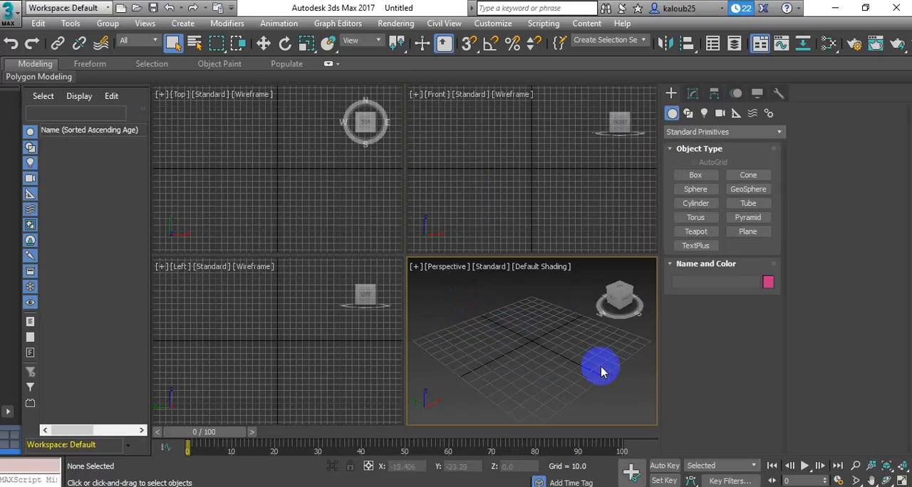
pyautogui.click(521, 219)
pyautogui.click(505, 346)
pyautogui.click(511, 209)
pyautogui.click(497, 319)
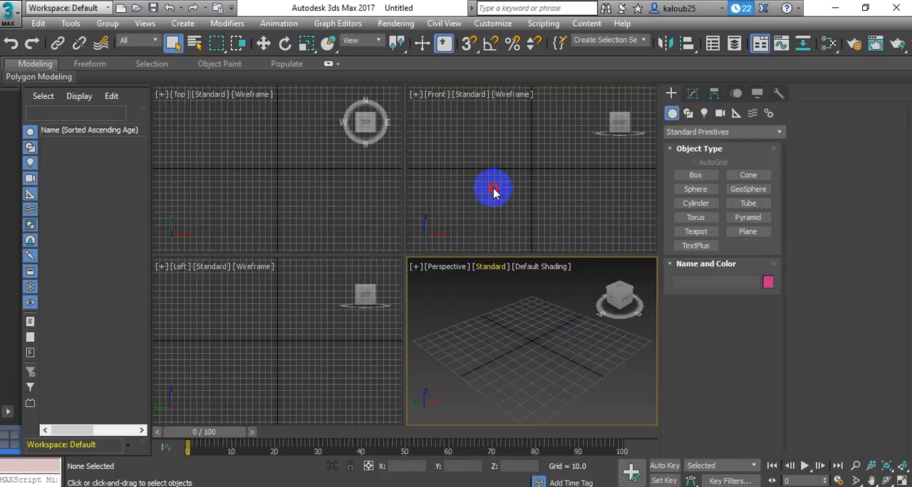
pyautogui.click(493, 189)
pyautogui.click(307, 232)
pyautogui.click(282, 311)
pyautogui.click(630, 374)
pyautogui.click(509, 197)
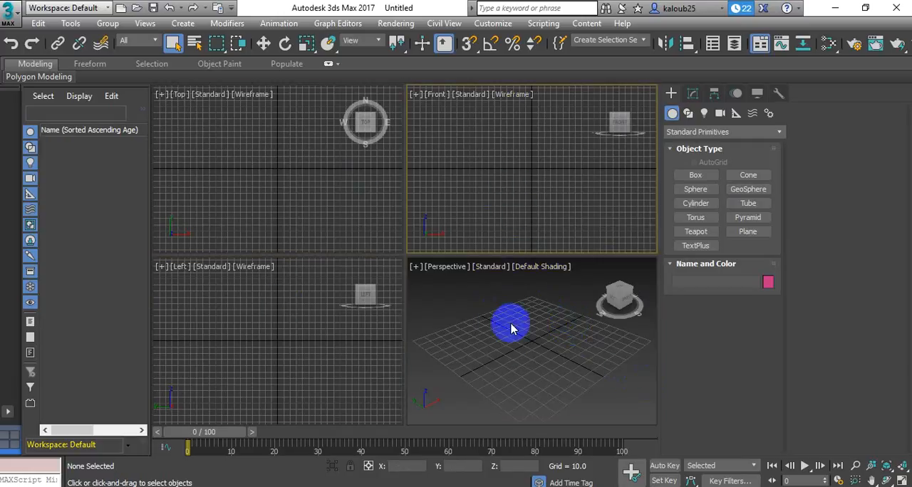
pyautogui.click(509, 322)
pyautogui.click(236, 333)
pyautogui.click(261, 186)
pyautogui.click(441, 183)
pyautogui.click(468, 330)
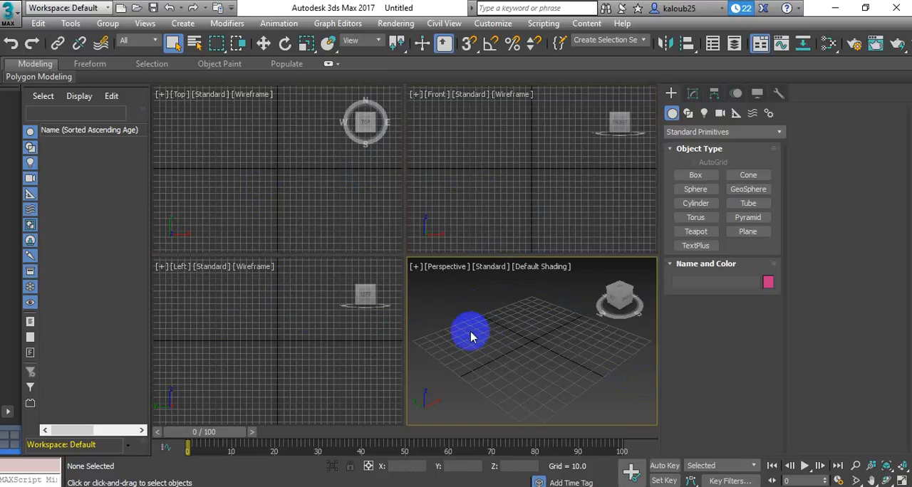
pyautogui.click(318, 316)
pyautogui.click(505, 341)
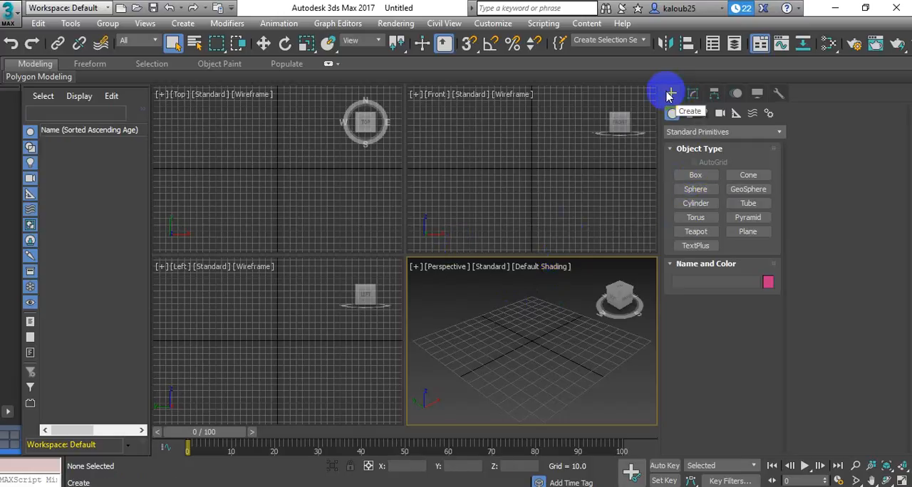
# Look through the Modify, Hierarchy, Motion, Display and Utilities options and return to the standard primitives for creation
pyautogui.click(693, 93)
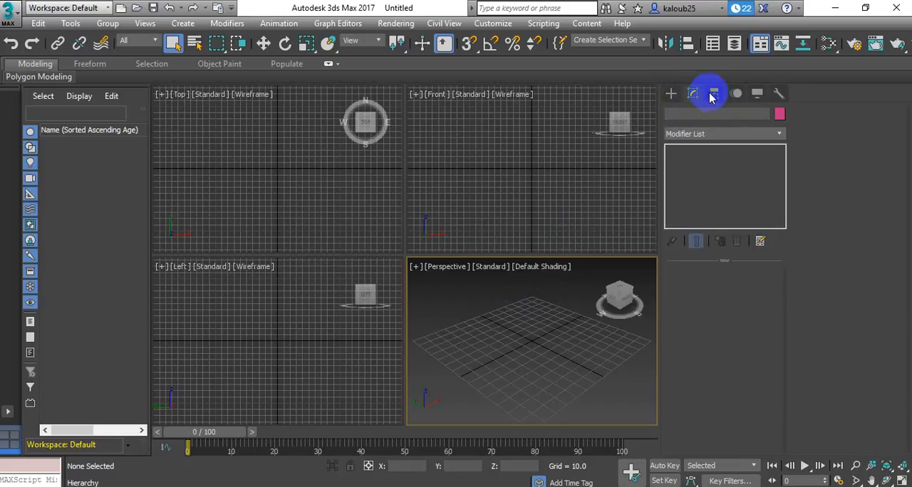
pyautogui.click(714, 94)
pyautogui.click(739, 95)
pyautogui.click(778, 93)
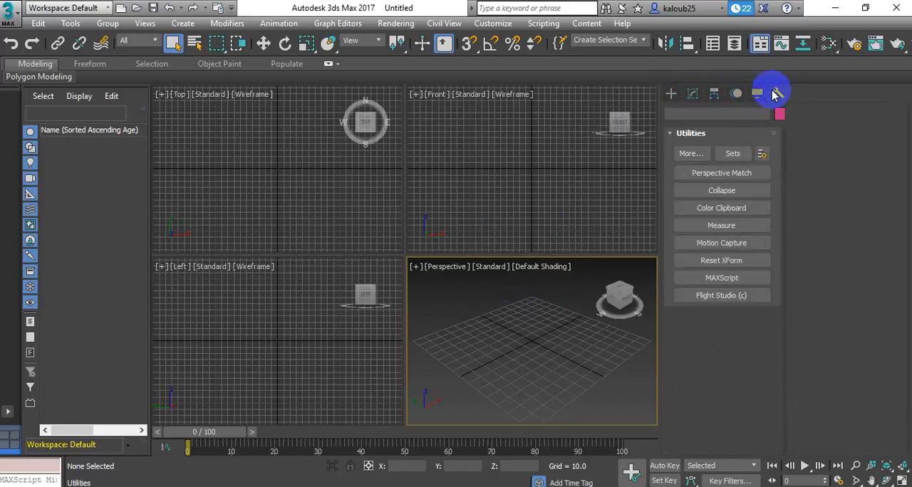
pyautogui.click(757, 94)
pyautogui.click(739, 95)
pyautogui.click(692, 92)
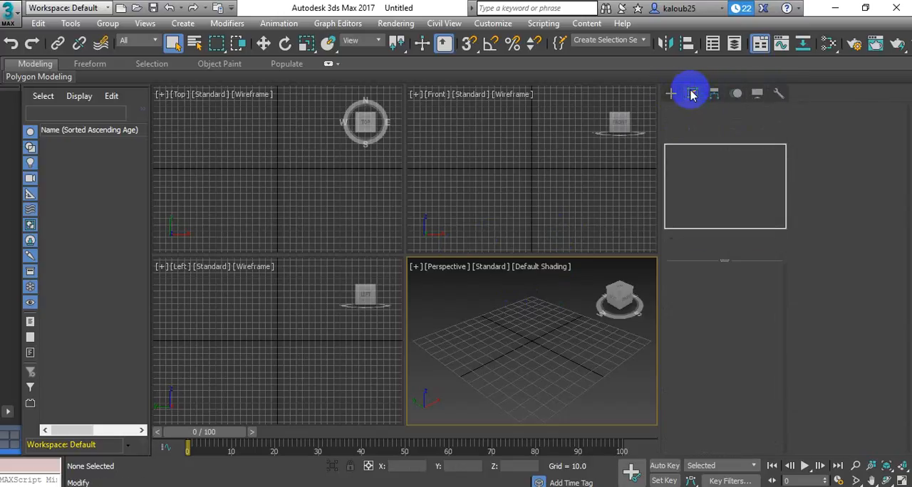
pyautogui.click(671, 93)
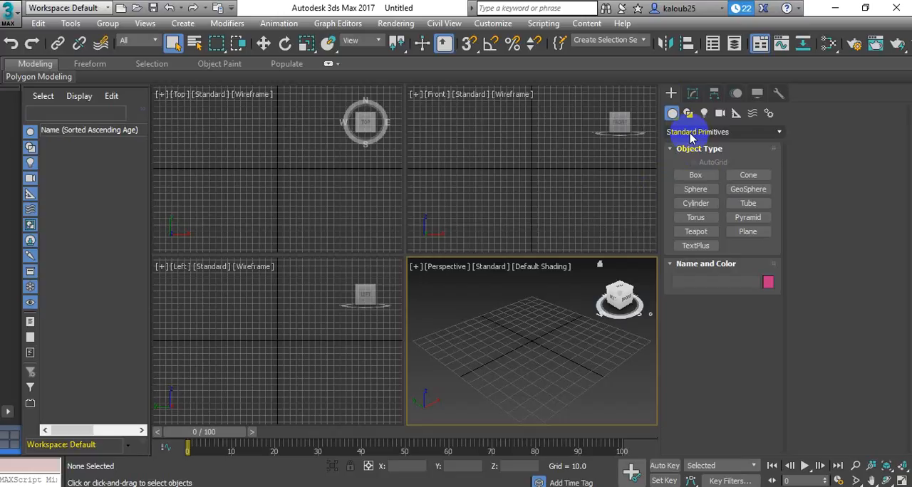
# Create a flat box with length 0, width about 80 and height about 20 in the Perspective viewport
pyautogui.click(694, 175)
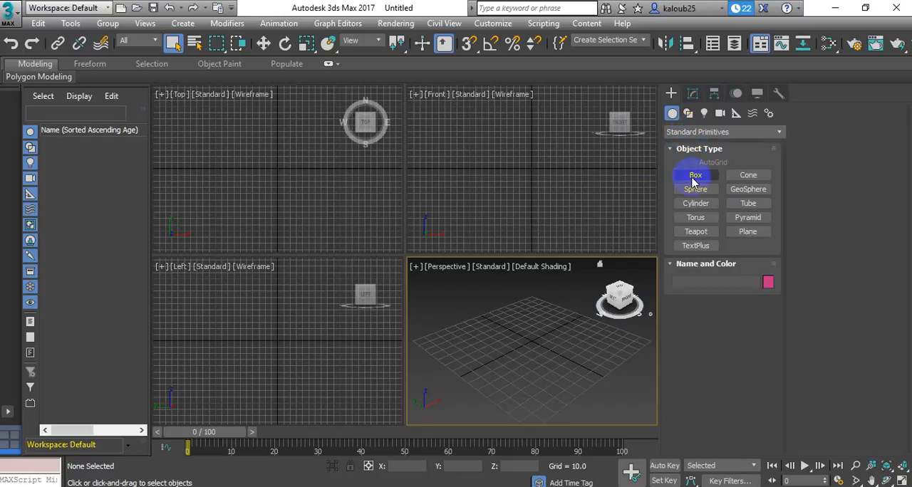
pyautogui.click(693, 179)
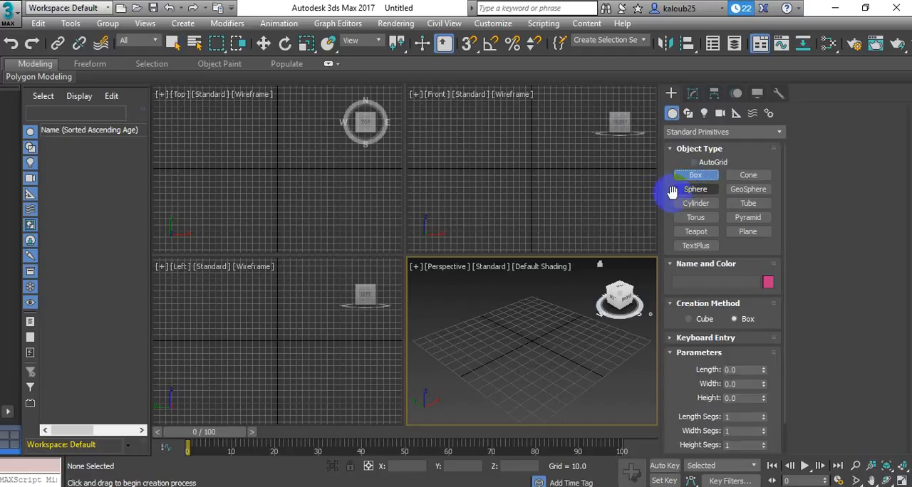
pyautogui.click(541, 354)
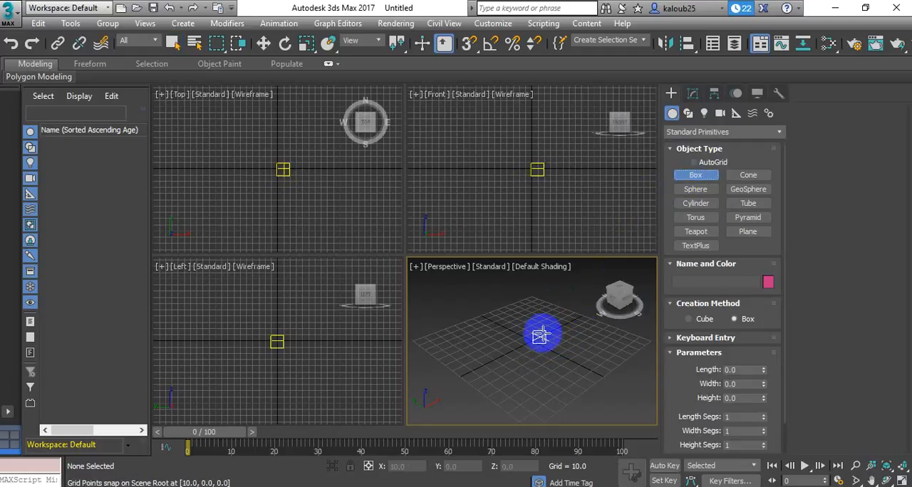
pyautogui.moveTo(547, 325); pyautogui.dragTo(487, 357)
pyautogui.click(470, 336)
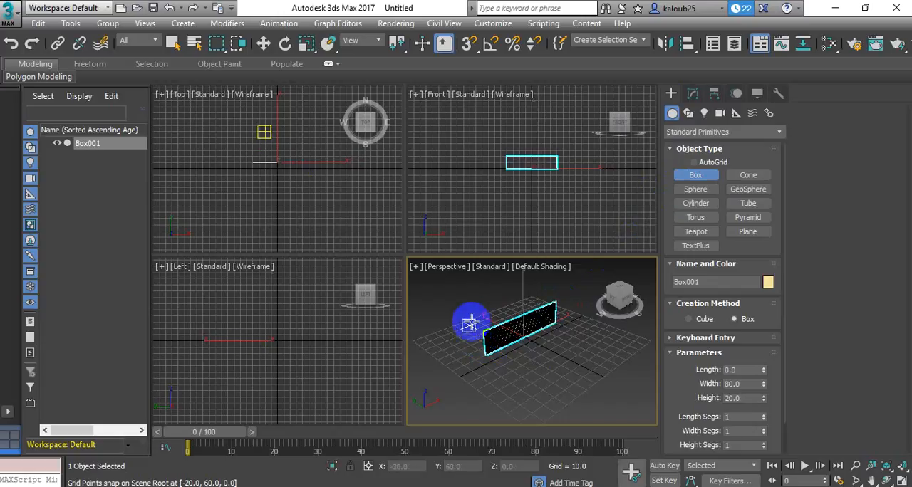
# Create a sphere with a radius of about 20 in front of the flat box and enlarge the Perspective viewport
pyautogui.click(695, 189)
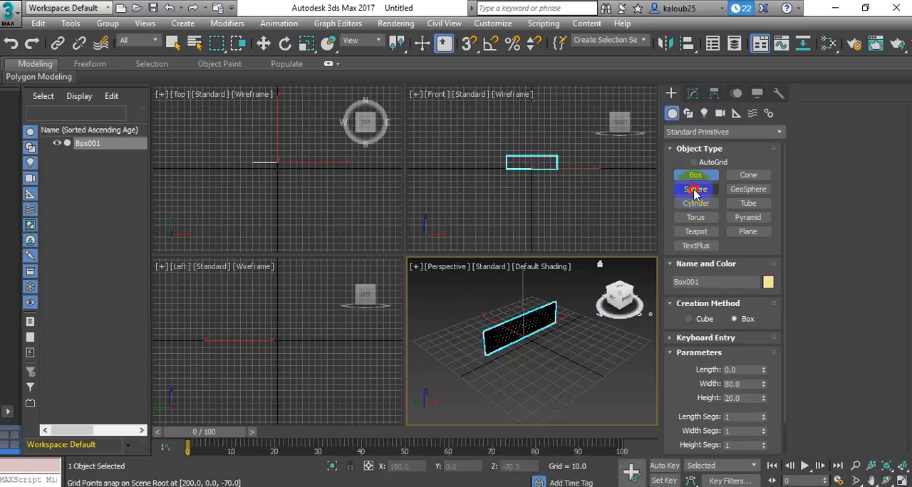
pyautogui.moveTo(588, 361)
pyautogui.mouseDown()
pyautogui.moveTo(565, 378)
pyautogui.moveTo(576, 370)
pyautogui.mouseUp()
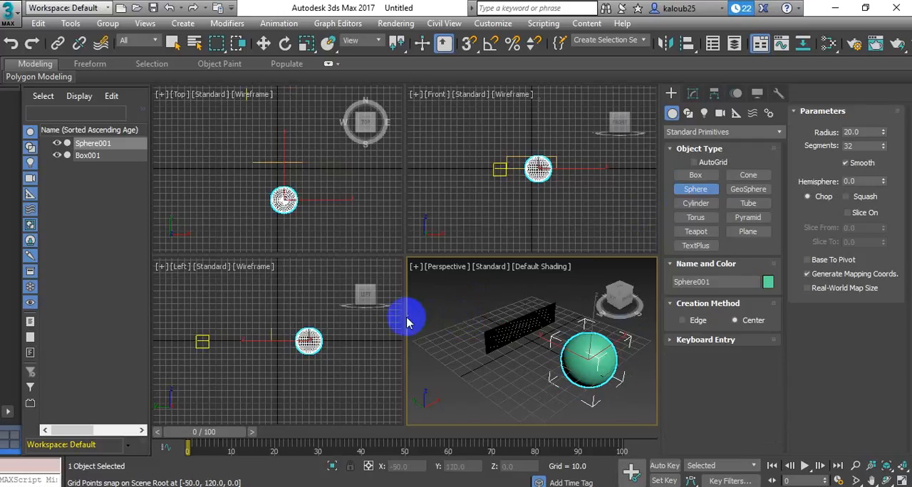
pyautogui.moveTo(406, 316); pyautogui.dragTo(299, 300)
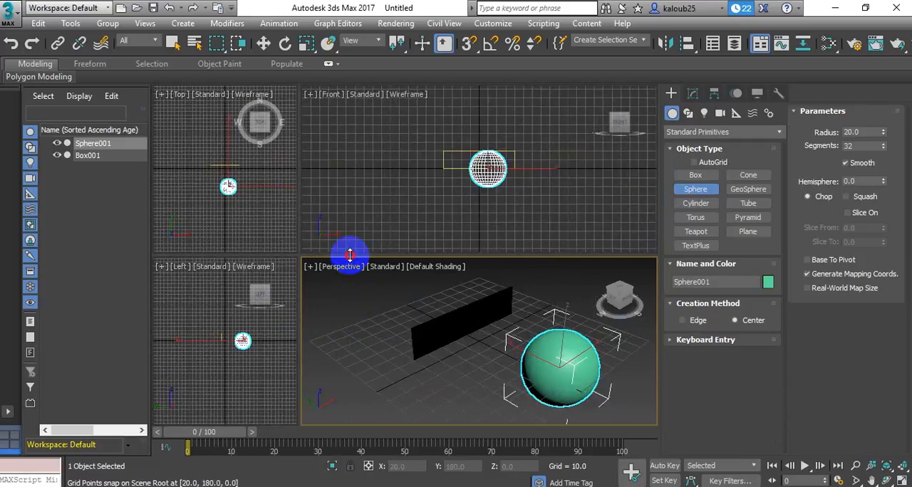
pyautogui.moveTo(350, 254); pyautogui.dragTo(362, 178)
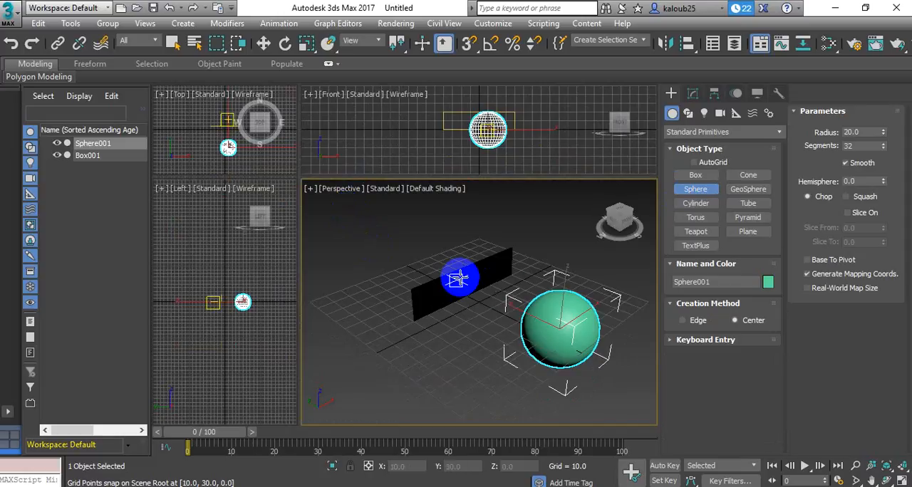
# Select the flat box behind the sphere and delete it
pyautogui.click(262, 44)
pyautogui.click(450, 290)
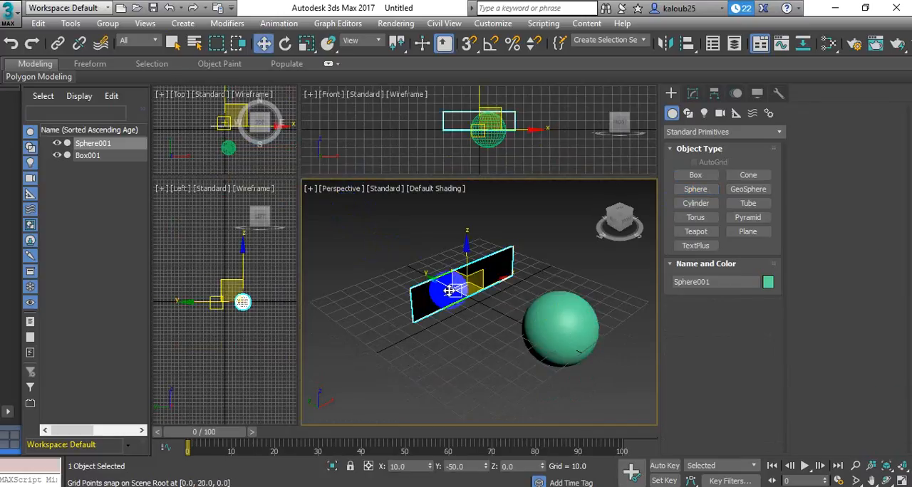
pyautogui.click(441, 294)
pyautogui.press('Delete')
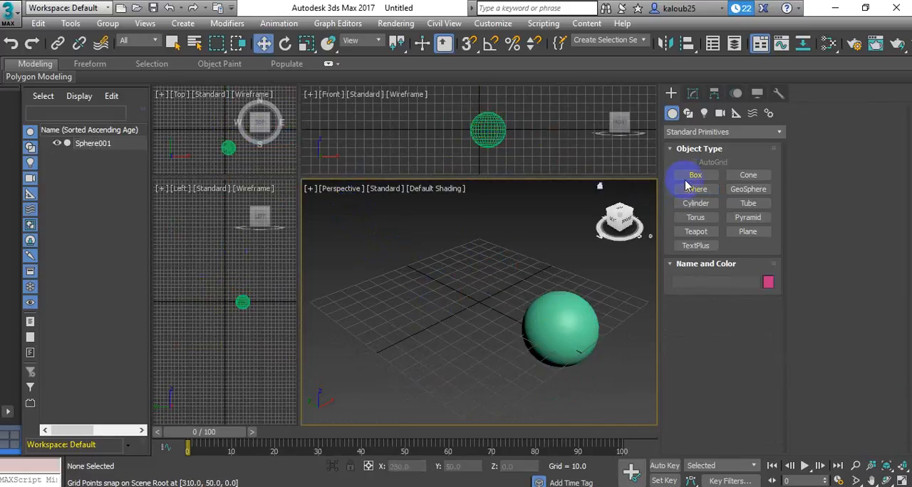
# Create a box about 20 long, 30 wide and 30 high beside the sphere in the Perspective viewport
pyautogui.click(695, 174)
pyautogui.moveTo(483, 329); pyautogui.dragTo(417, 325)
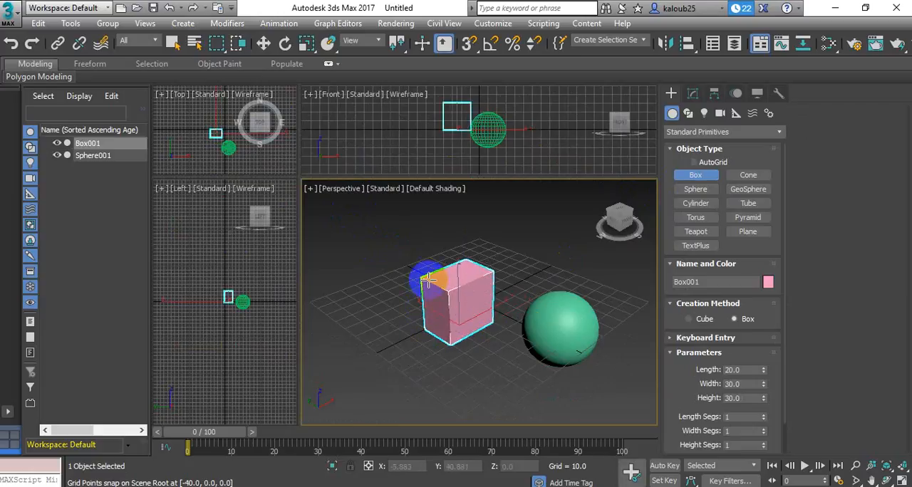
pyautogui.click(427, 277)
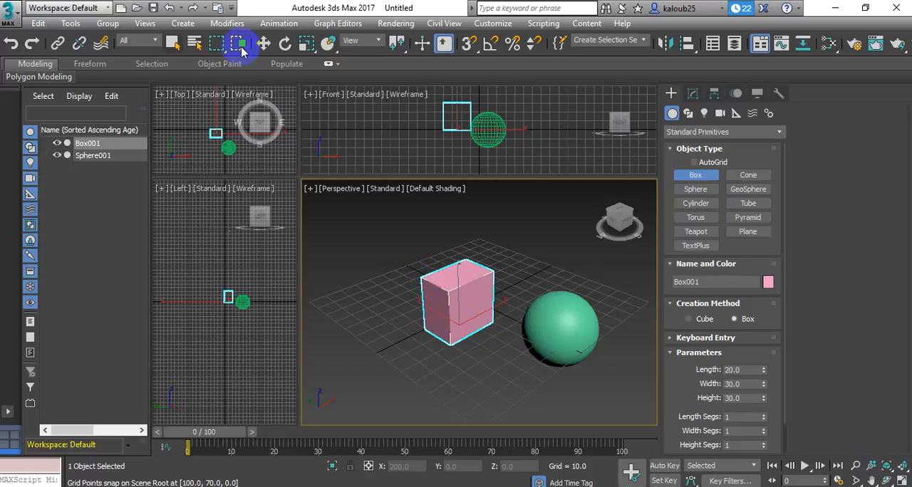
# Delete the sphere and the pink box from the scene
pyautogui.click(263, 43)
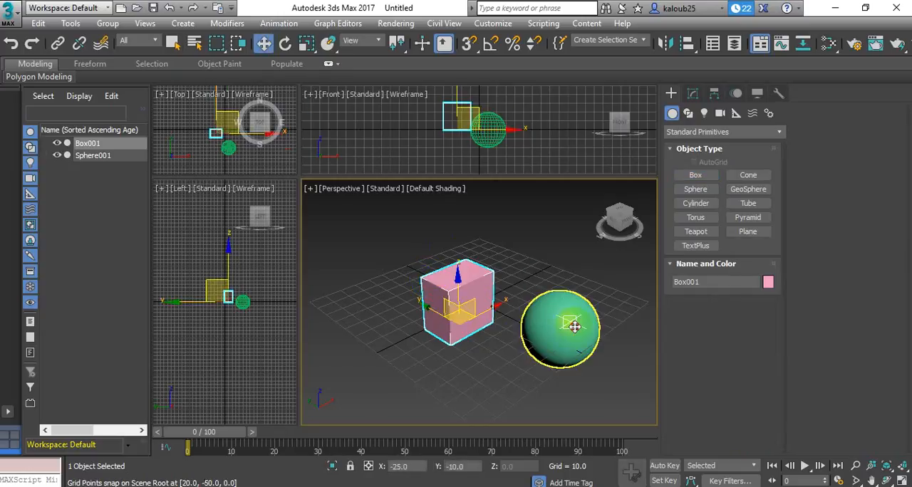
pyautogui.click(575, 326)
pyautogui.press('Delete')
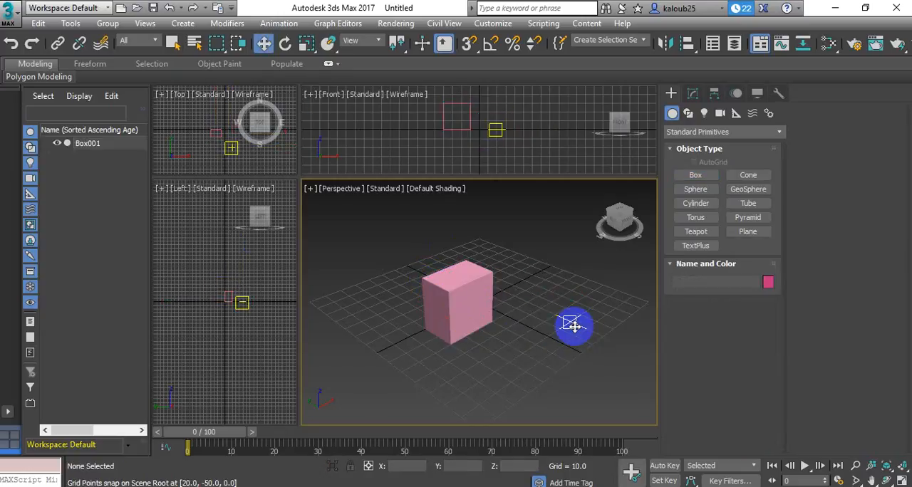
pyautogui.click(463, 297)
pyautogui.press('Delete')
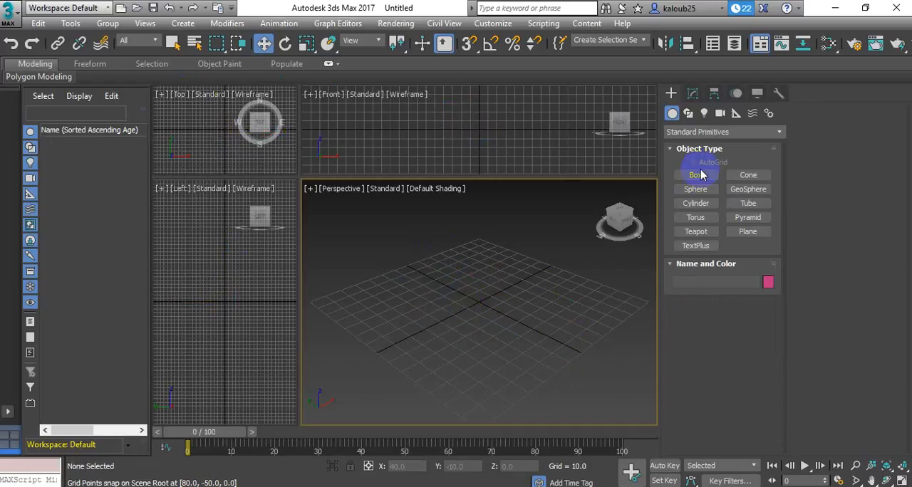
# Create a box about 80 long, 20 wide and 30 high in the Perspective viewport and display it with Edged Faces
pyautogui.click(696, 175)
pyautogui.moveTo(562, 343); pyautogui.dragTo(423, 309)
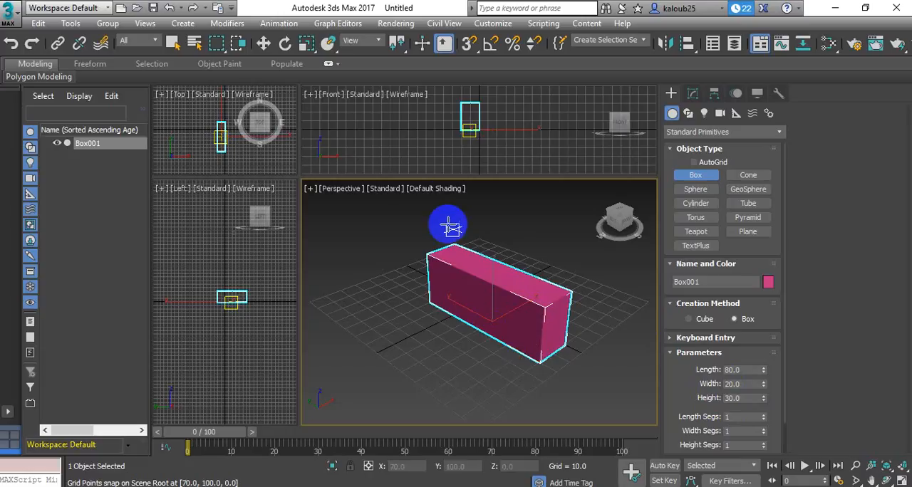
pyautogui.click(436, 191)
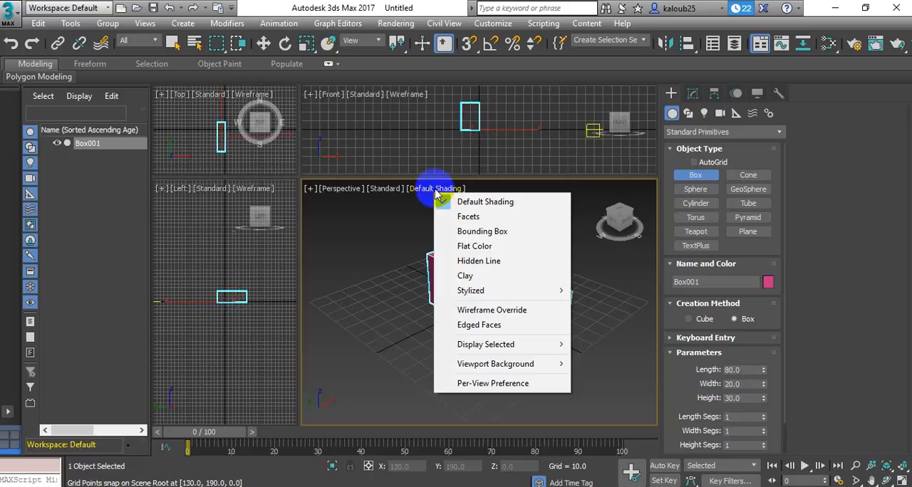
pyautogui.click(479, 325)
# Set the box's segments to 4 along the length, 4 along the width and 3 along the height
pyautogui.click(733, 399)
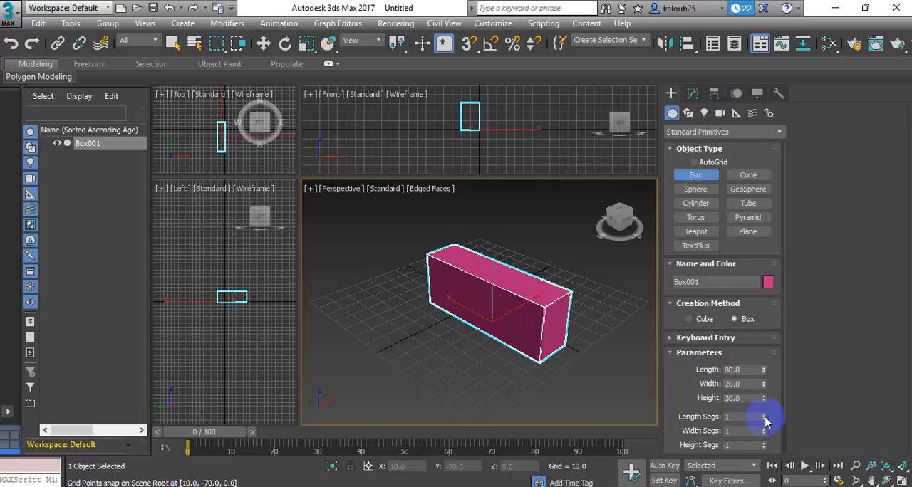
pyautogui.click(764, 415)
pyautogui.click(764, 415)
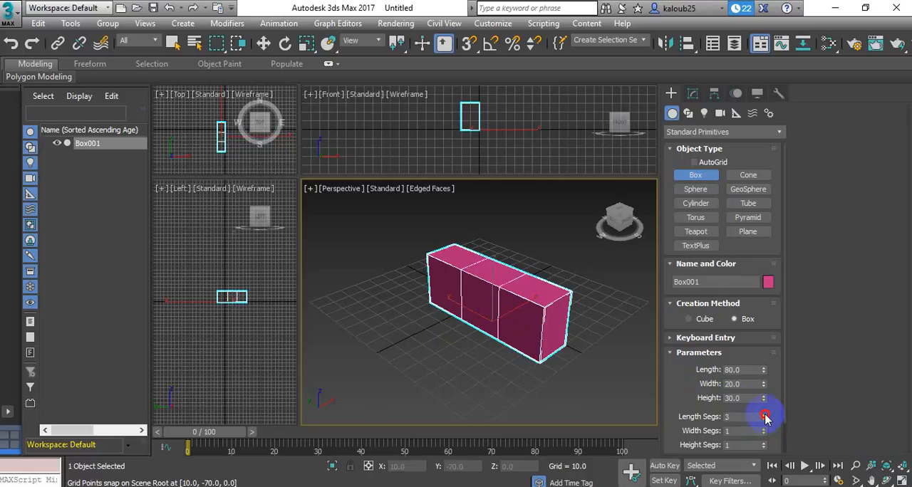
pyautogui.click(764, 414)
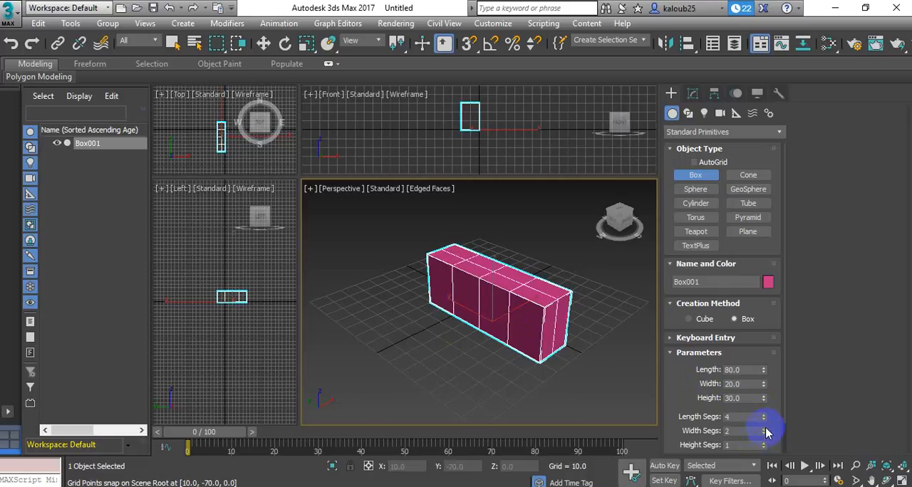
pyautogui.click(764, 428)
pyautogui.click(764, 428)
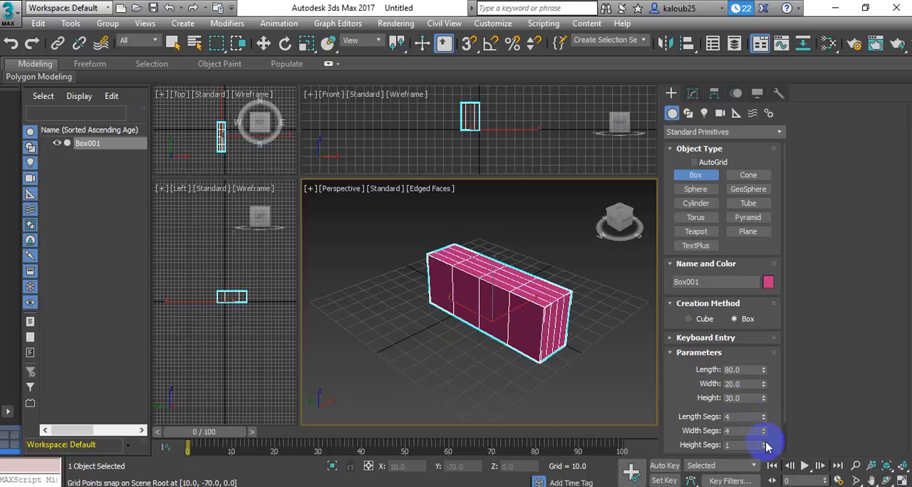
pyautogui.click(764, 443)
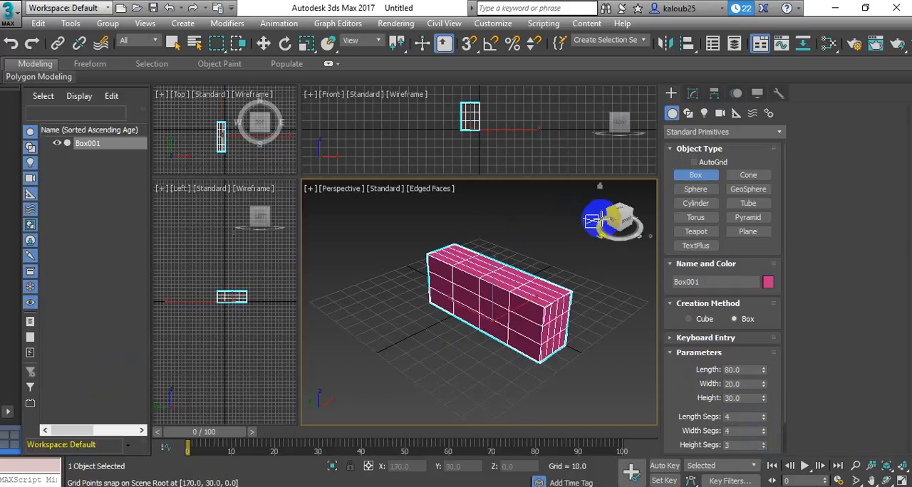
# Convert the segmented box to an Editable Poly
pyautogui.moveTo(597, 220); pyautogui.dragTo(619, 217)
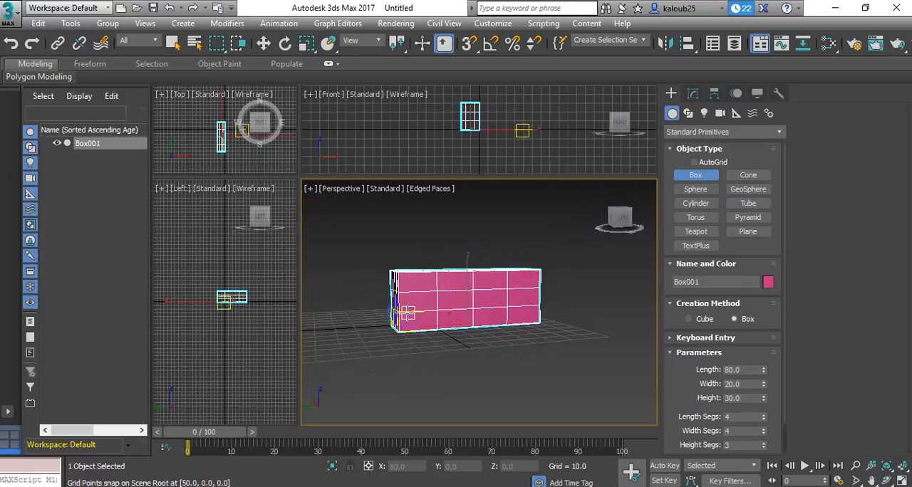
pyautogui.click(265, 44)
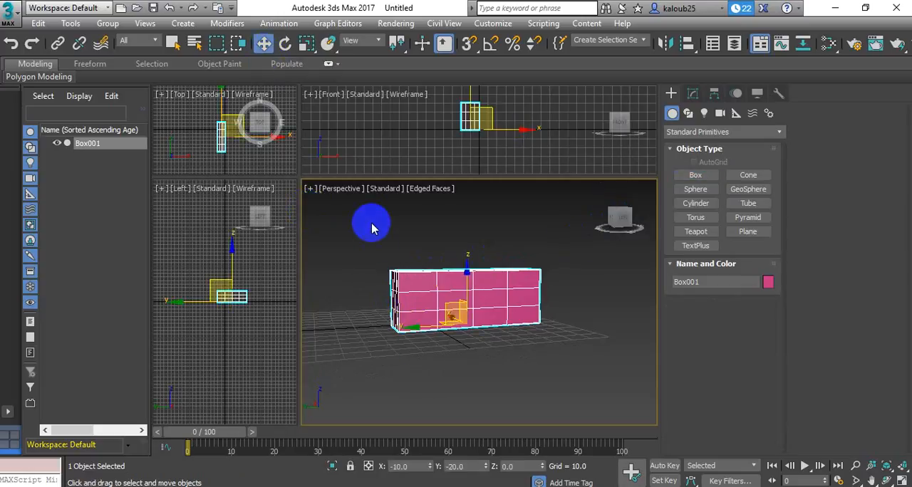
pyautogui.rightClick(451, 310)
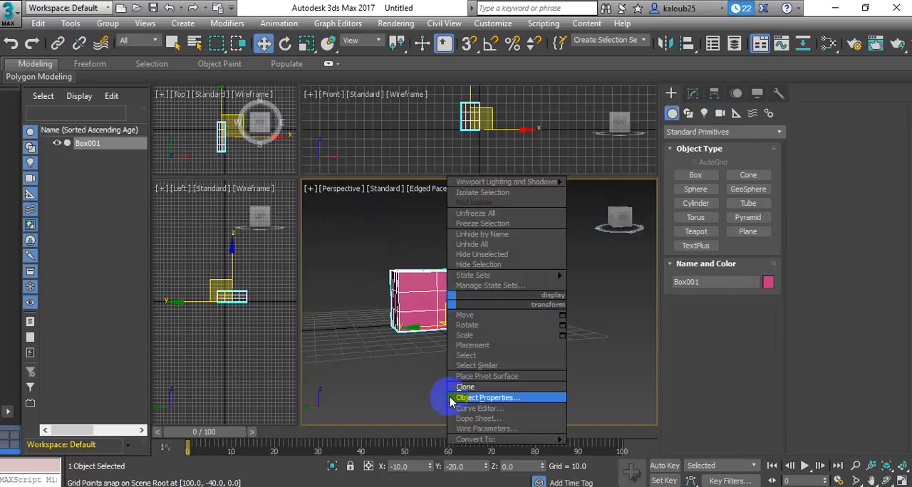
pyautogui.click(426, 298)
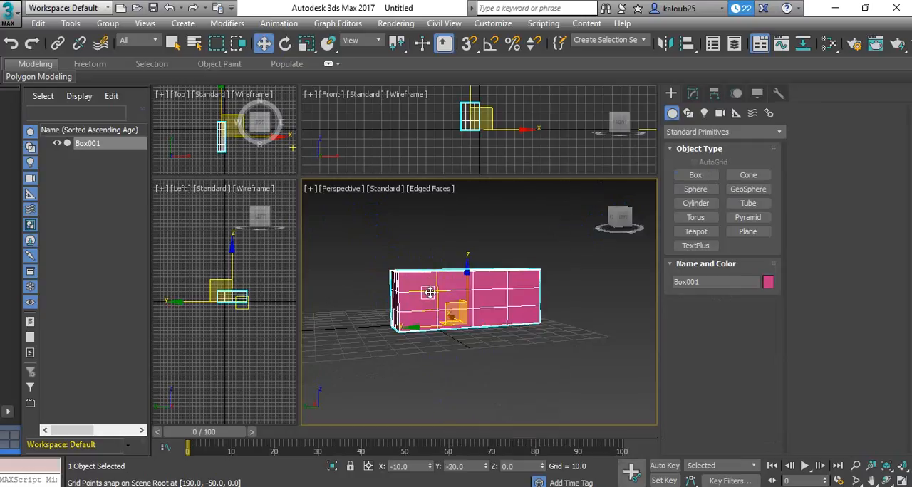
pyautogui.rightClick(430, 295)
pyautogui.click(464, 431)
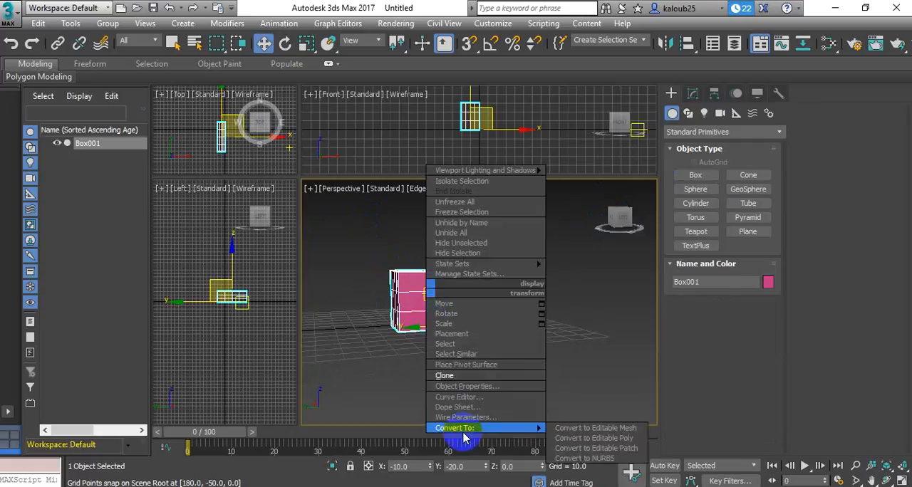
pyautogui.click(607, 439)
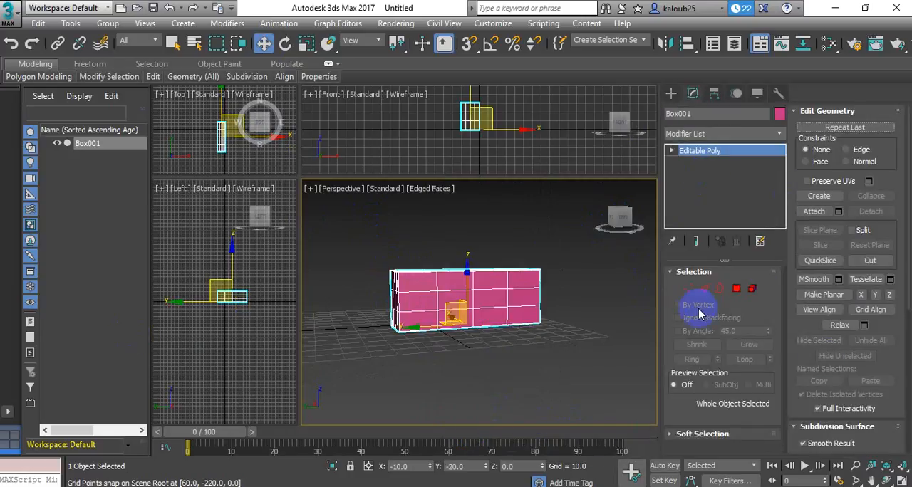
# At Polygon level, extrude a middle-row polygon on the box's long side outward into a long block
pyautogui.click(671, 152)
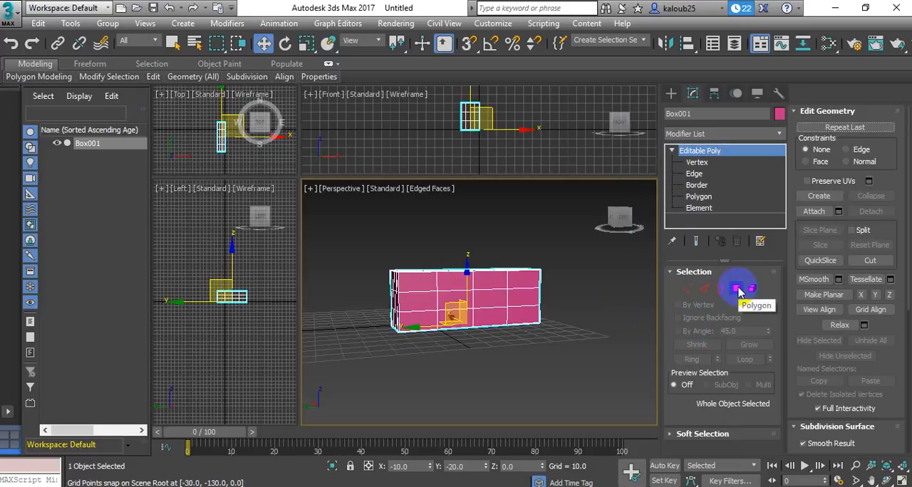
pyautogui.click(737, 289)
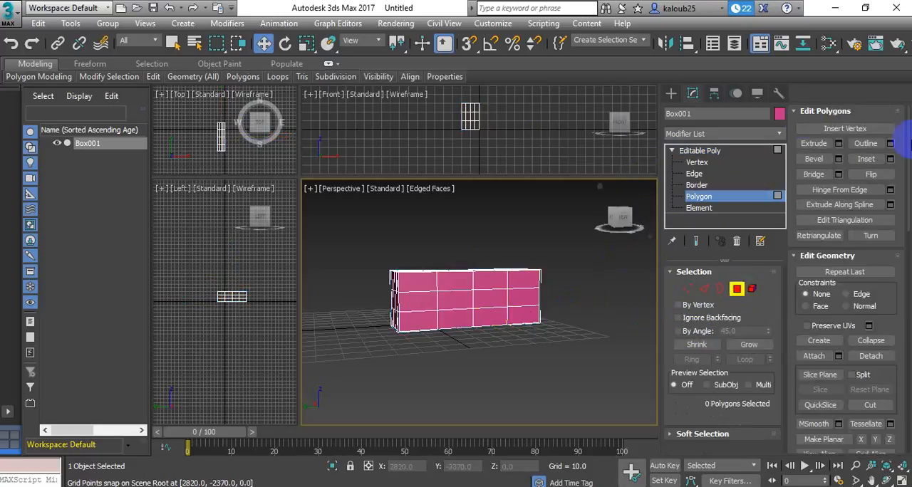
pyautogui.click(815, 144)
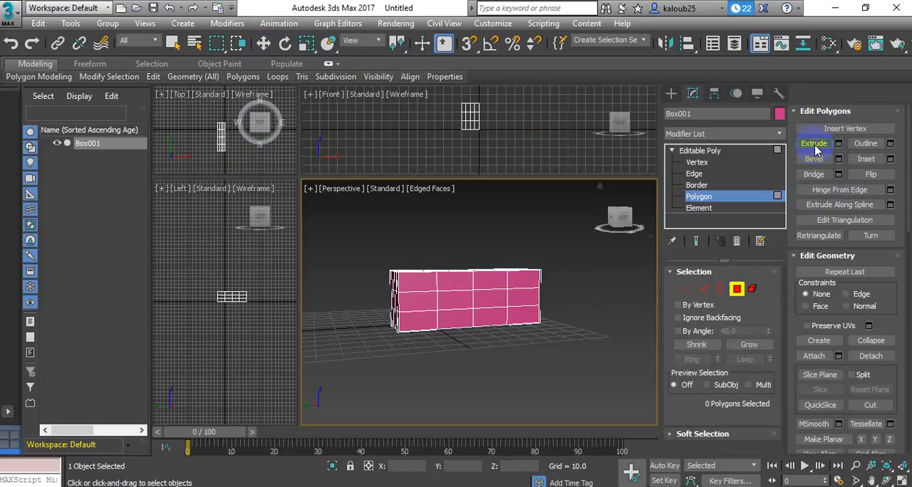
pyautogui.click(487, 296)
pyautogui.moveTo(487, 297); pyautogui.dragTo(474, 210)
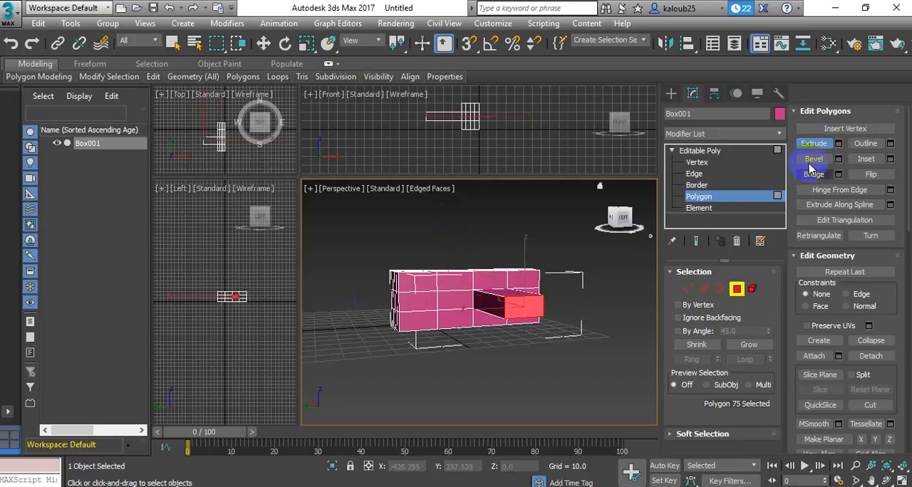
# Bevel the middle-row polygon next to the side extrusion outward into a slightly tapered block
pyautogui.click(814, 159)
pyautogui.click(454, 303)
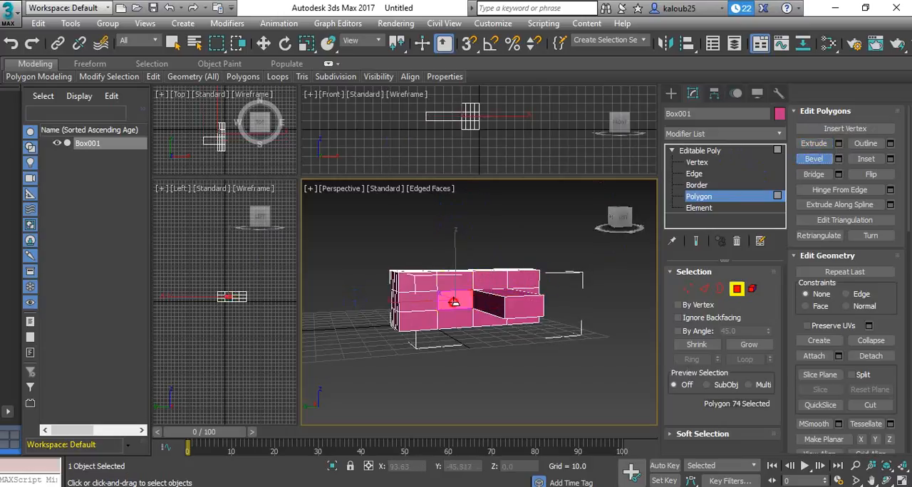
pyautogui.moveTo(453, 302); pyautogui.dragTo(452, 249)
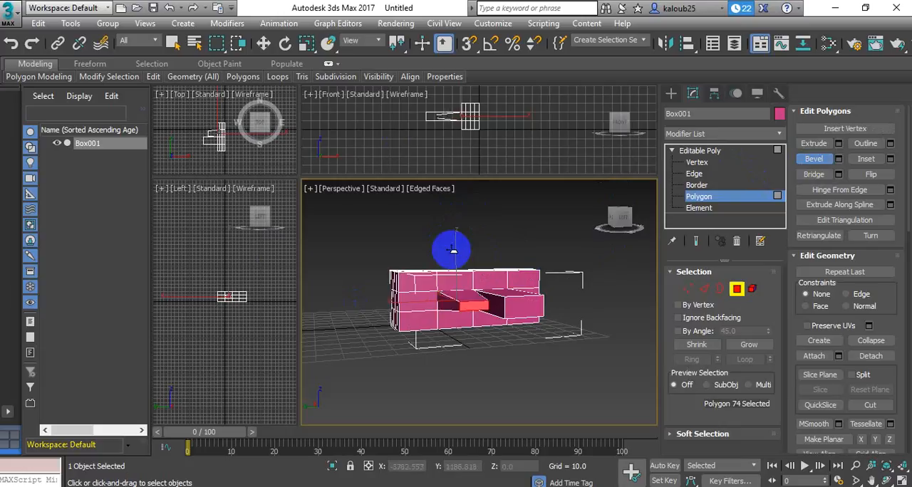
pyautogui.click(454, 248)
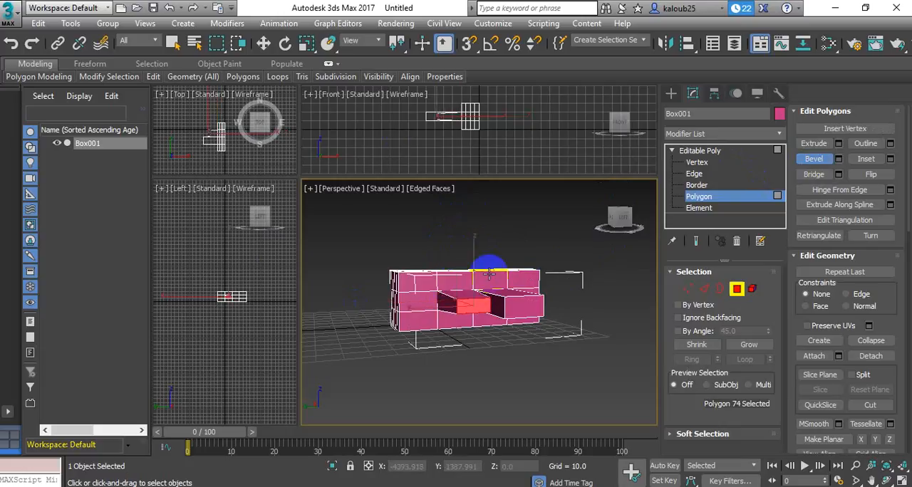
# Bevel a central polygon on the box's top face upward and extrude a polygon nearer the box's end into a taller block
pyautogui.click(623, 214)
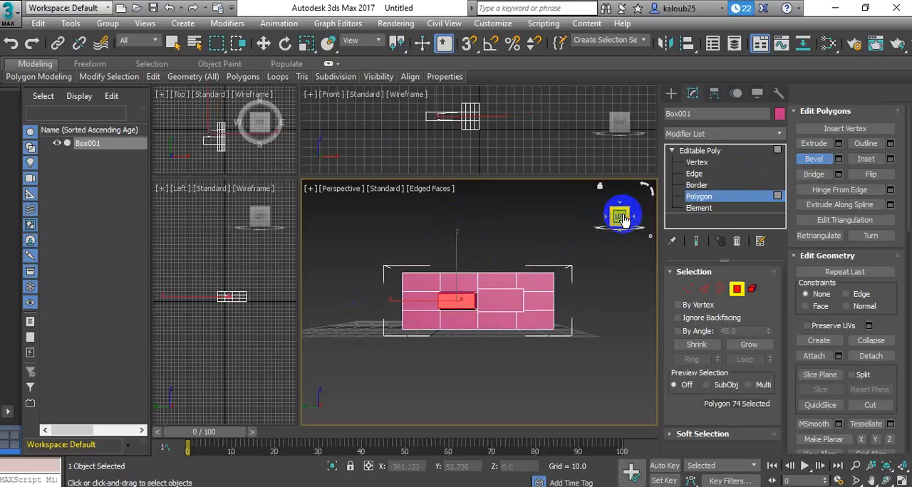
pyautogui.moveTo(623, 214)
pyautogui.mouseDown()
pyautogui.moveTo(624, 229)
pyautogui.moveTo(319, 236)
pyautogui.moveTo(615, 221)
pyautogui.mouseUp()
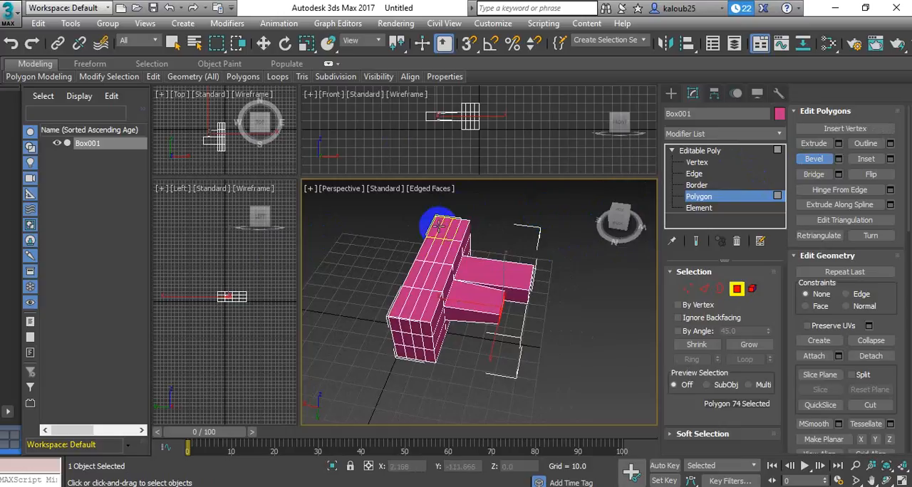
pyautogui.click(433, 275)
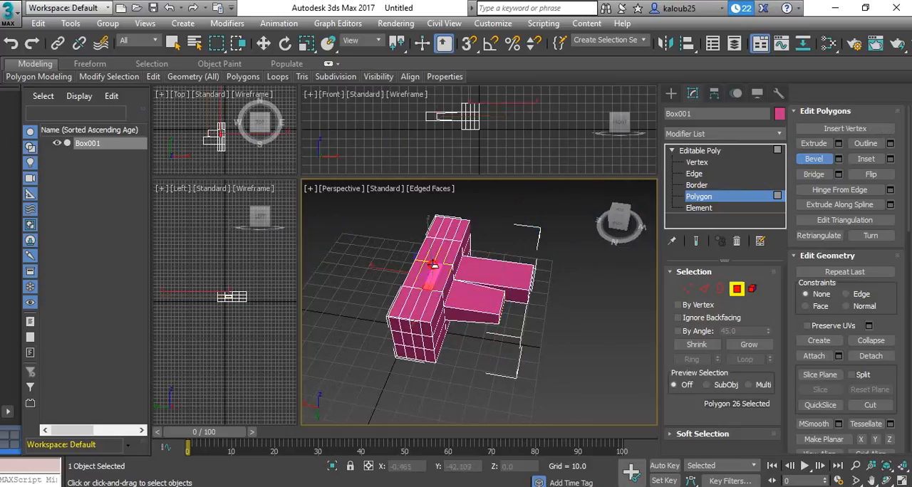
pyautogui.moveTo(433, 265); pyautogui.dragTo(430, 230)
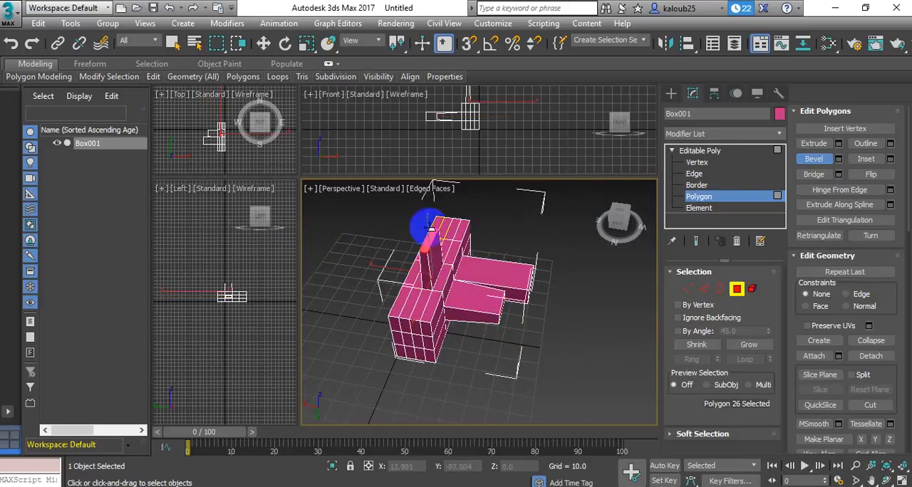
pyautogui.click(430, 229)
pyautogui.click(815, 148)
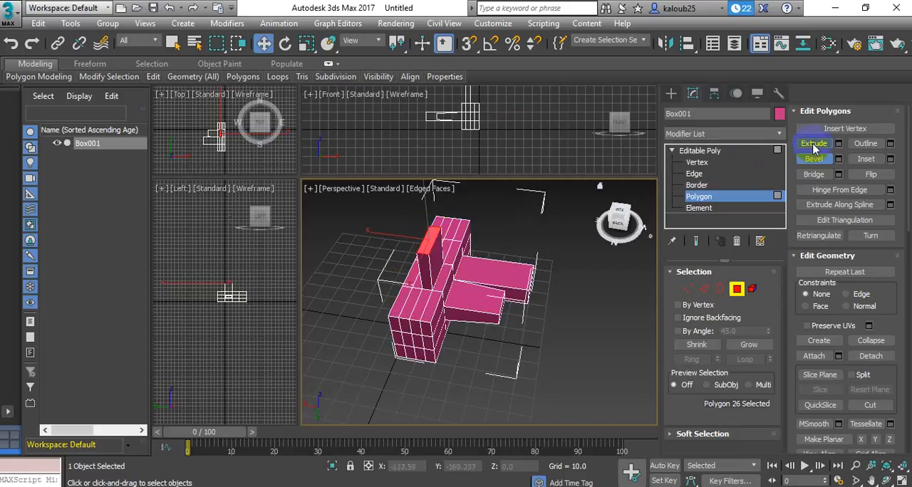
pyautogui.moveTo(421, 305); pyautogui.dragTo(420, 212)
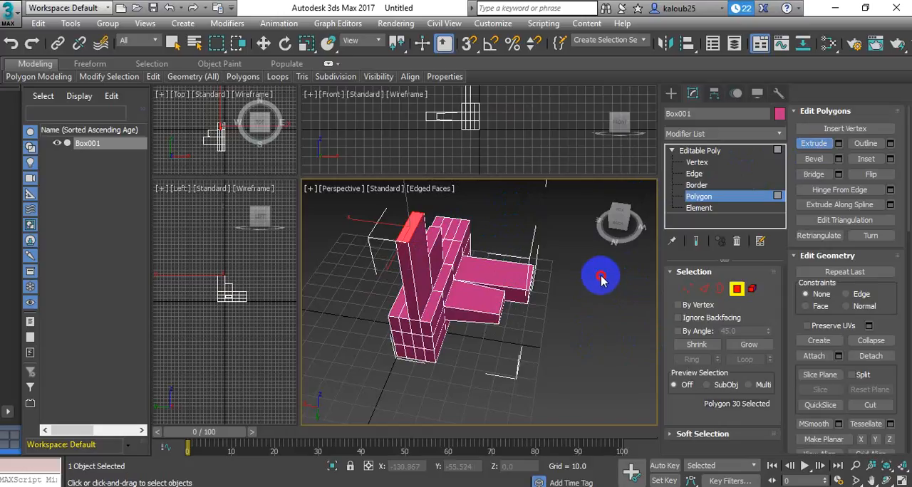
# Switch the Editable Poly to Vertex level and examine its vertices from a higher angle
pyautogui.click(693, 174)
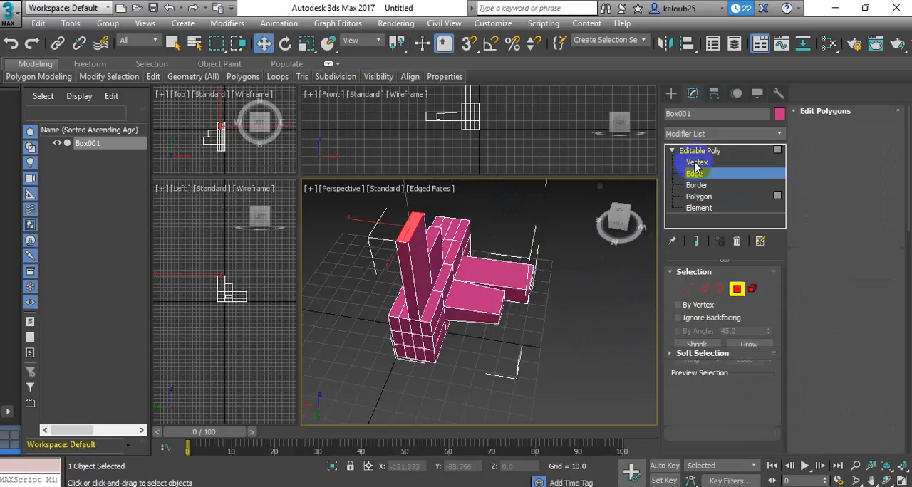
pyautogui.click(696, 163)
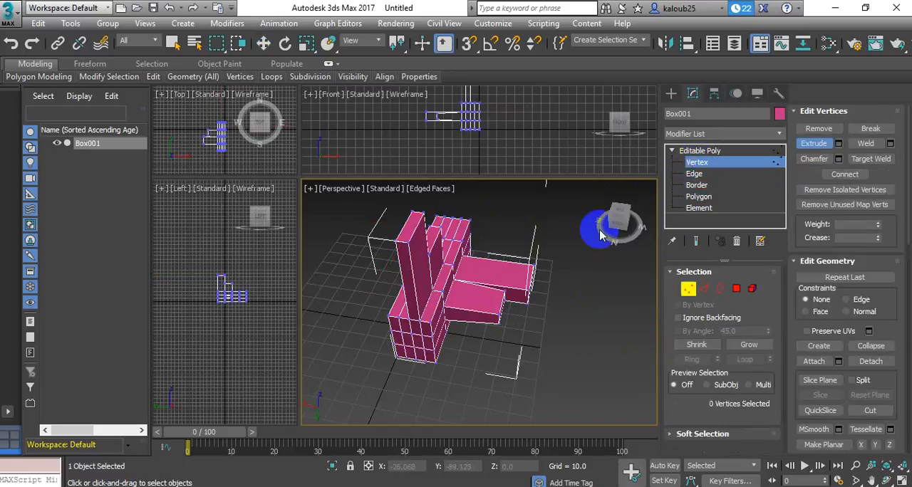
pyautogui.click(618, 213)
pyautogui.moveTo(571, 201); pyautogui.dragTo(603, 220)
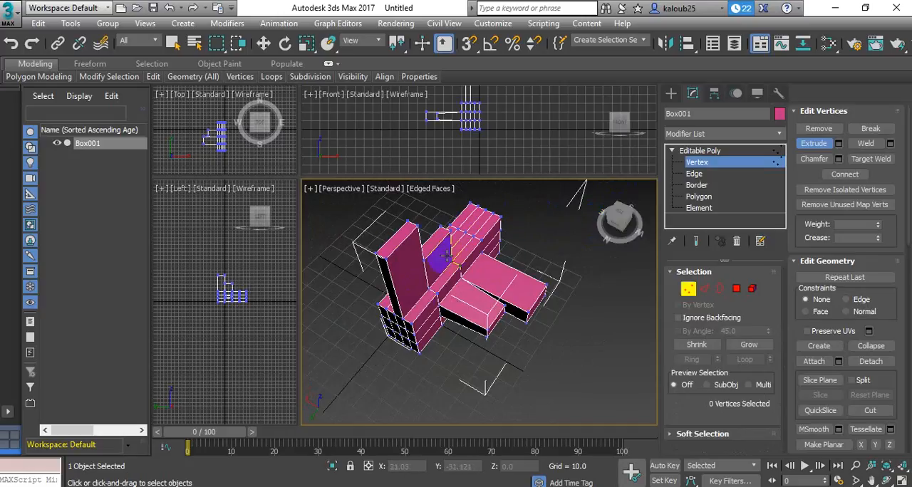
# Switch to Edge level and select a vertical edge, then an upper edge, of the tallest extruded block
pyautogui.click(695, 174)
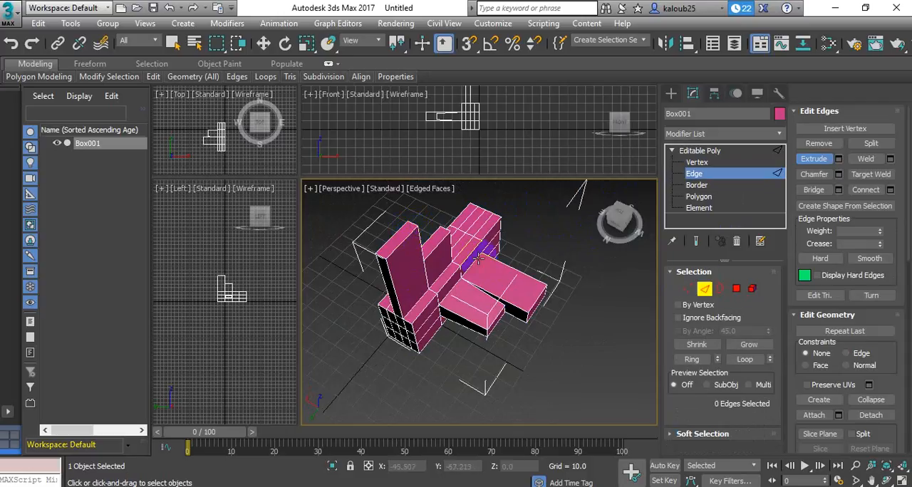
pyautogui.click(424, 254)
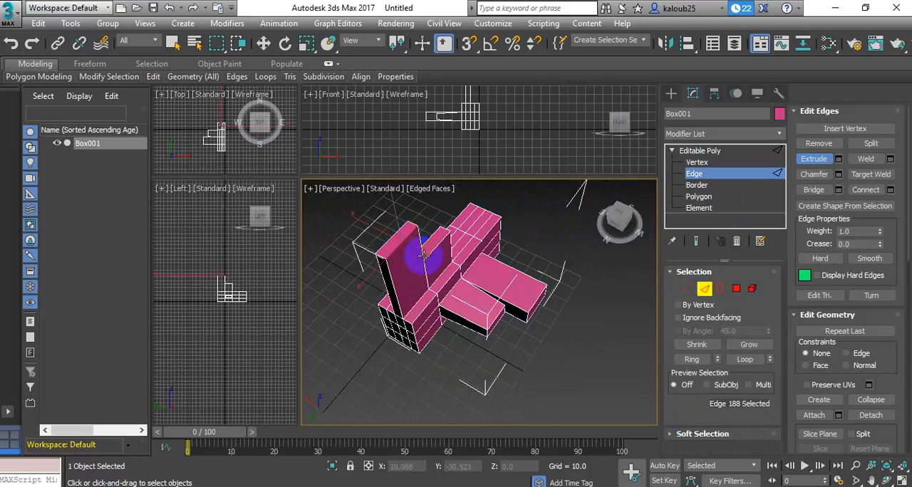
pyautogui.click(399, 250)
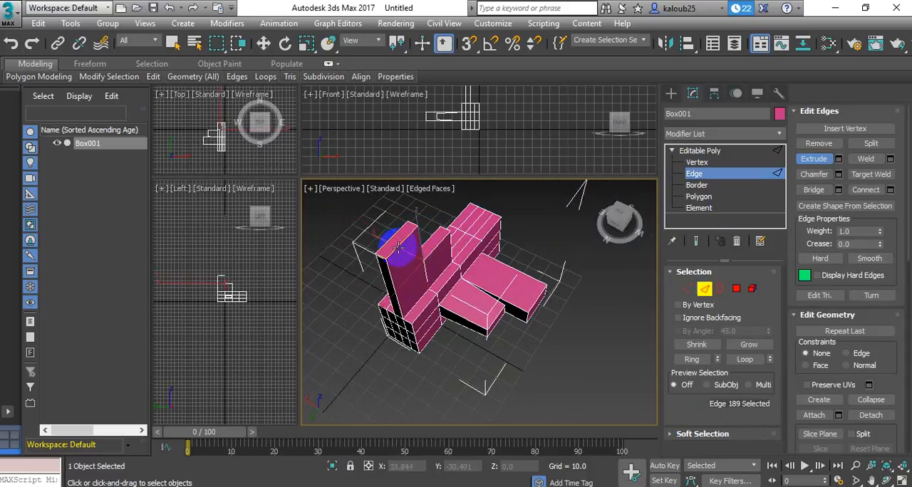
# Select all edges of the extruded box at Edge level and delete them to empty the object
pyautogui.click(388, 274)
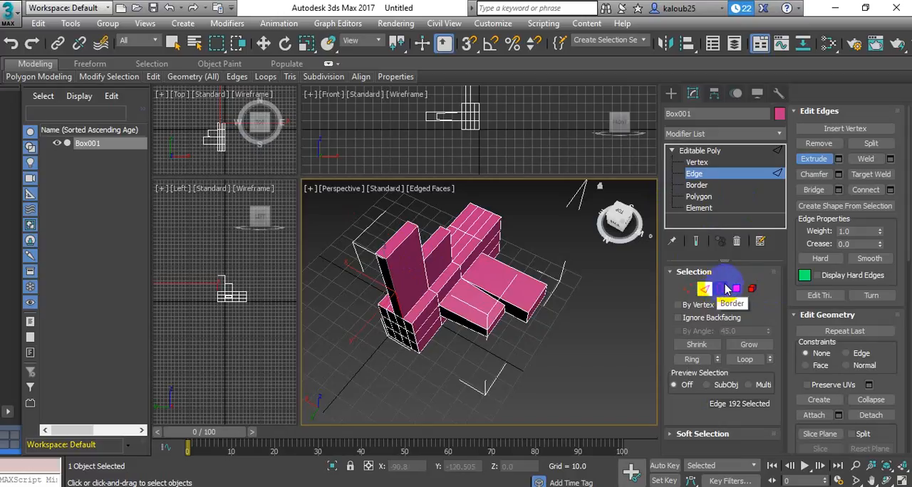
pyautogui.moveTo(607, 215); pyautogui.dragTo(603, 198)
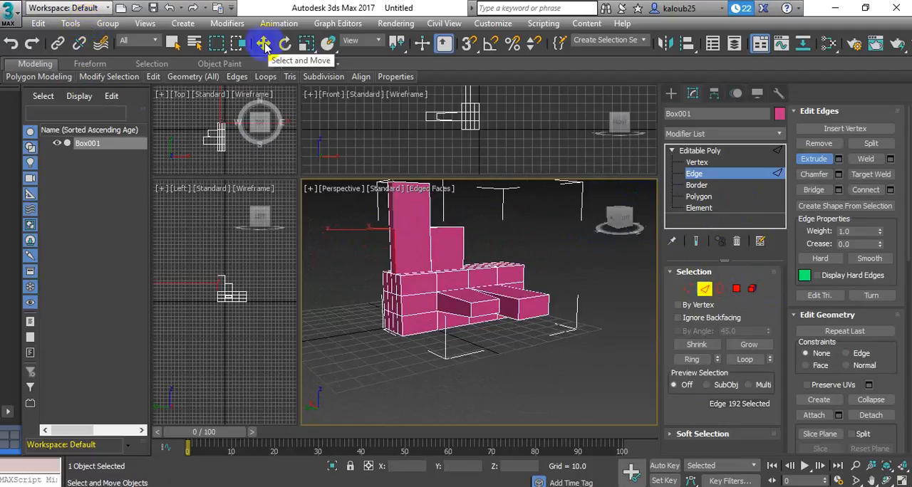
pyautogui.click(263, 44)
pyautogui.moveTo(591, 376); pyautogui.dragTo(349, 180)
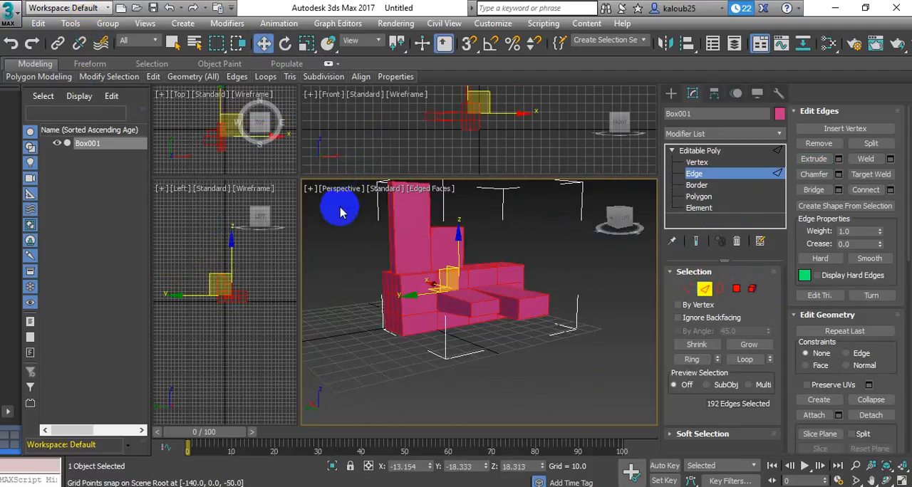
pyautogui.press('Delete')
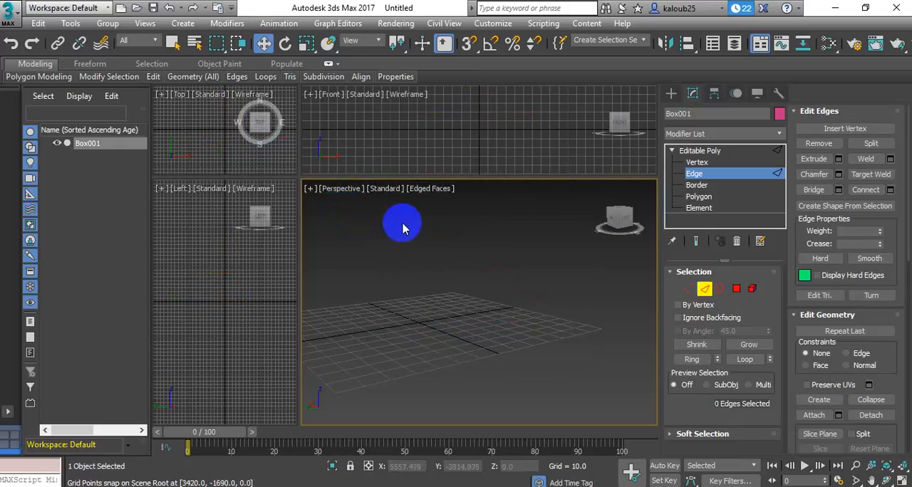
# Create a standard primitive sphere with a radius of about 31.6 on the grid in the Perspective view
pyautogui.click(671, 94)
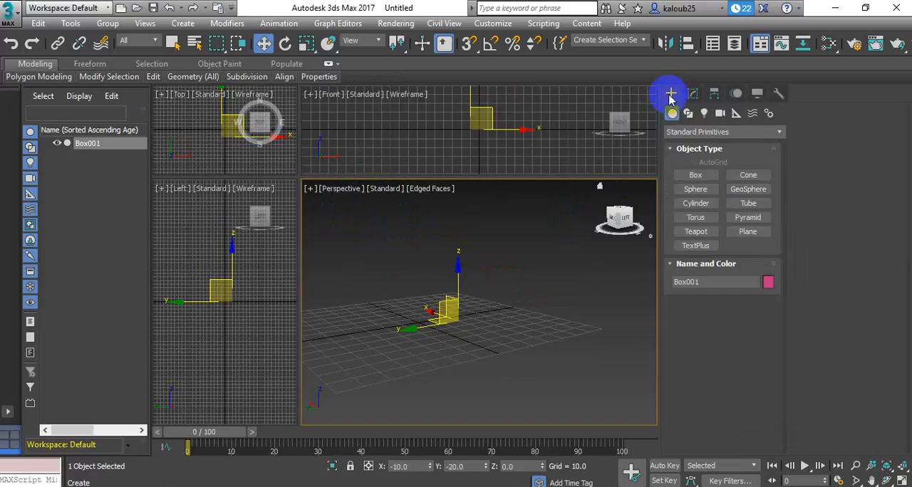
pyautogui.click(697, 133)
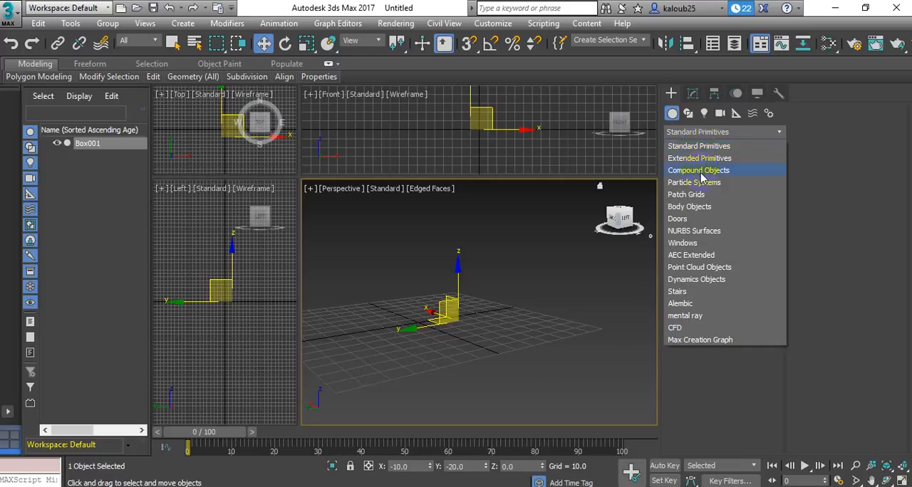
pyautogui.click(575, 246)
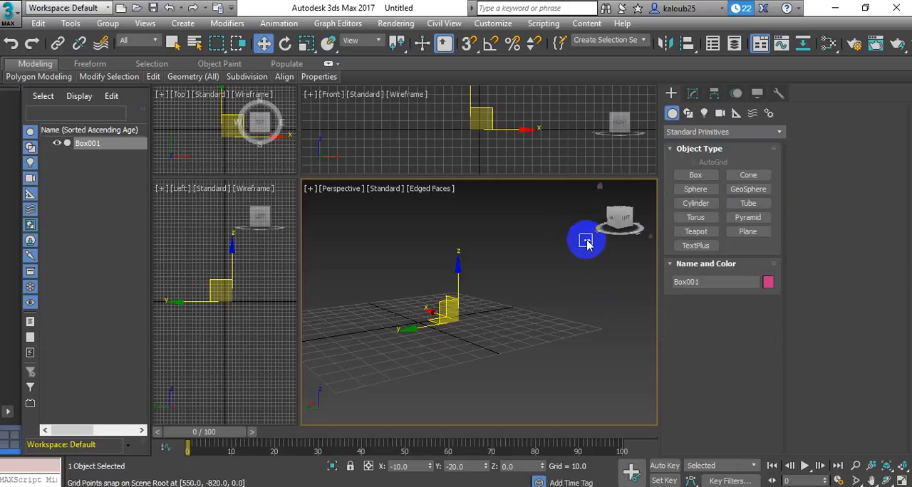
pyautogui.click(684, 191)
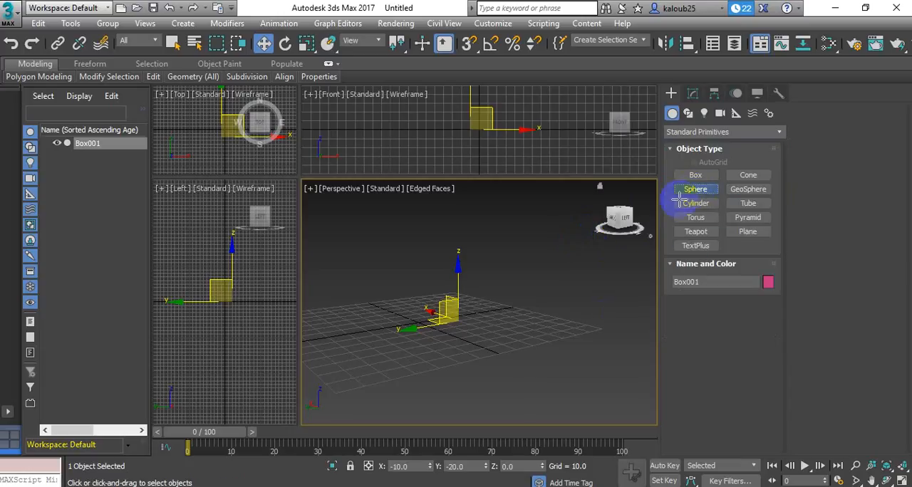
pyautogui.moveTo(506, 329); pyautogui.dragTo(488, 318)
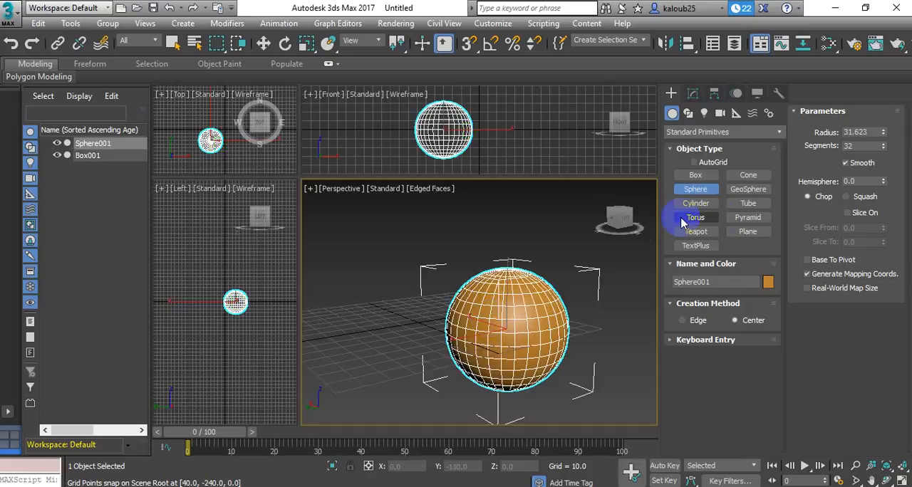
# Convert the new sphere to an Editable Poly
pyautogui.moveTo(620, 215)
pyautogui.mouseDown()
pyautogui.moveTo(599, 220)
pyautogui.moveTo(549, 197)
pyautogui.moveTo(521, 212)
pyautogui.moveTo(576, 225)
pyautogui.moveTo(641, 224)
pyautogui.moveTo(636, 217)
pyautogui.mouseUp()
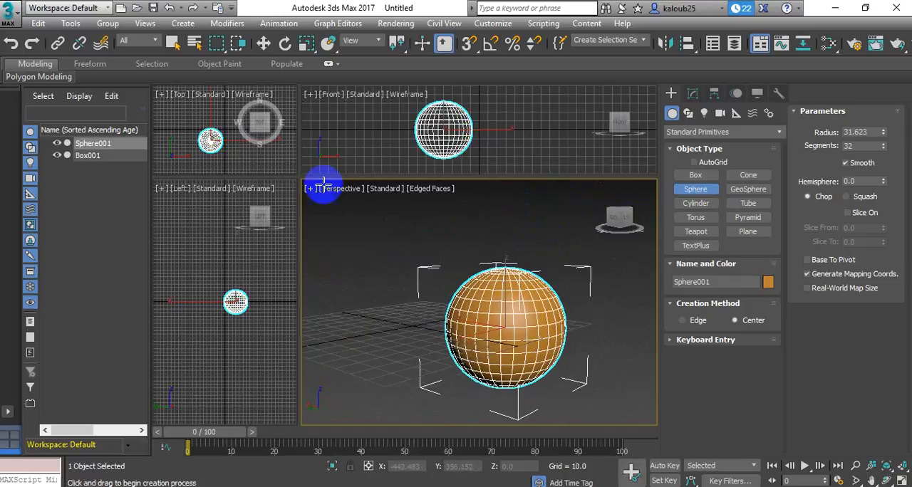
pyautogui.click(264, 44)
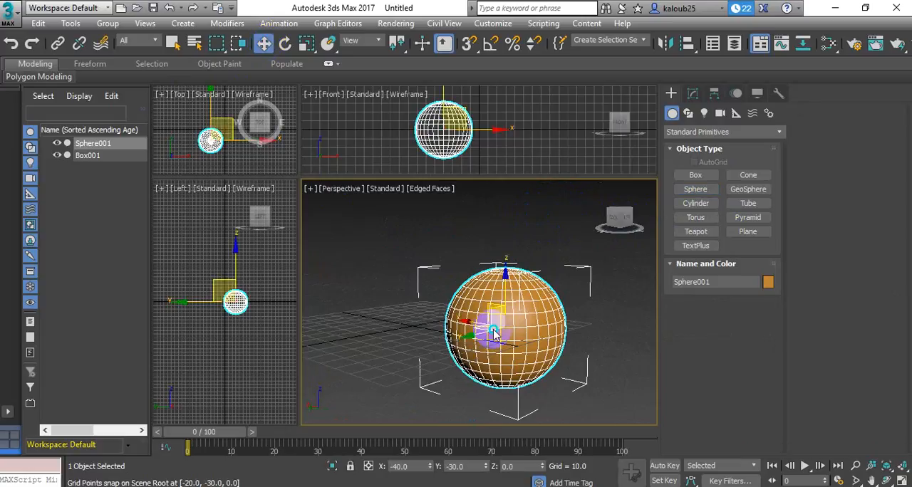
pyautogui.rightClick(494, 332)
pyautogui.moveTo(513, 465)
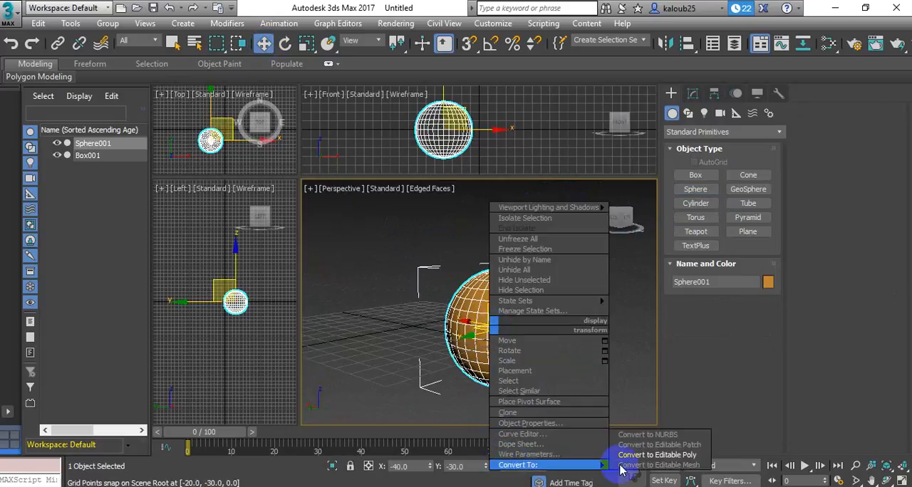
pyautogui.click(653, 454)
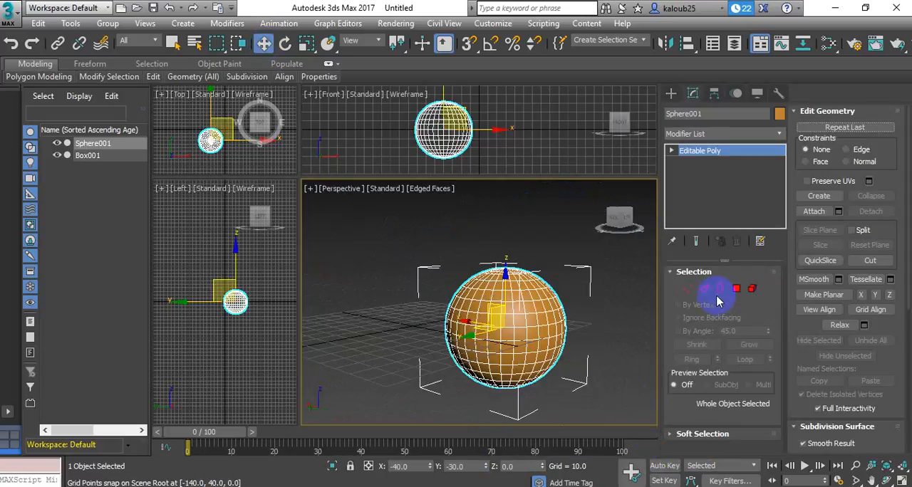
# Select the vertices of the sphere's upper half at Vertex level and delete them, leaving an open bowl
pyautogui.click(691, 289)
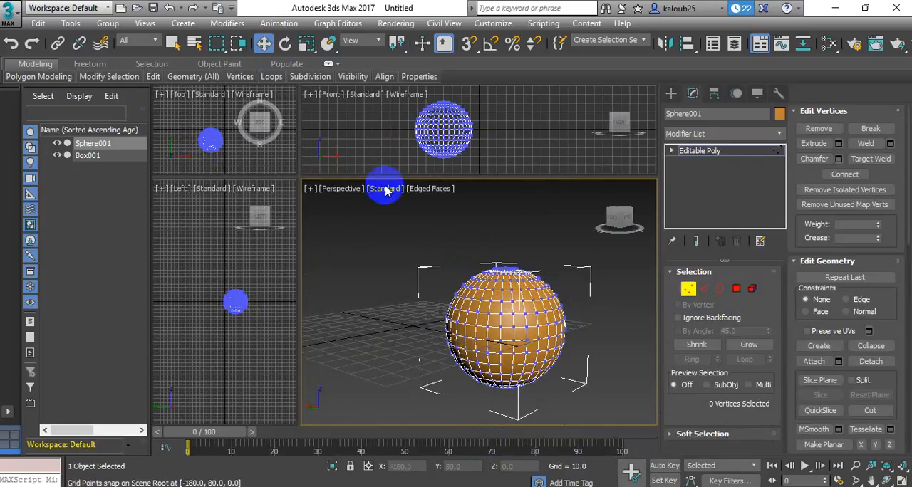
pyautogui.moveTo(434, 249); pyautogui.dragTo(578, 328)
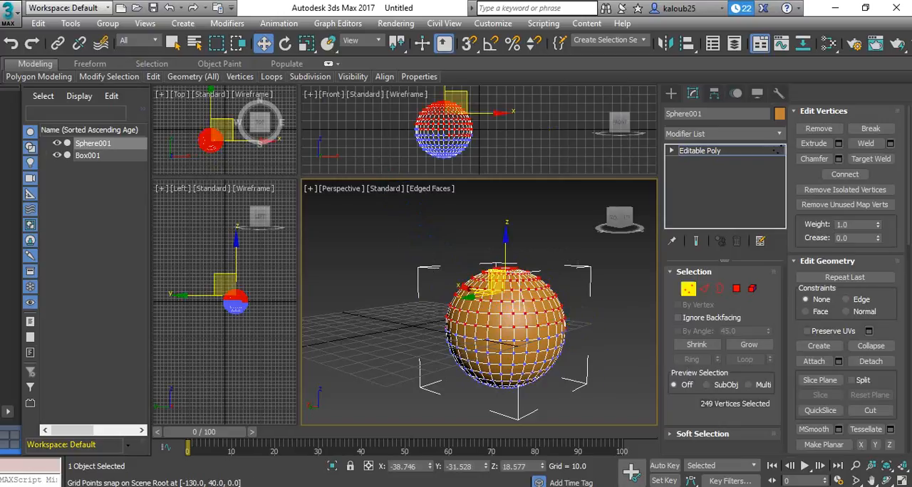
pyautogui.press('Delete')
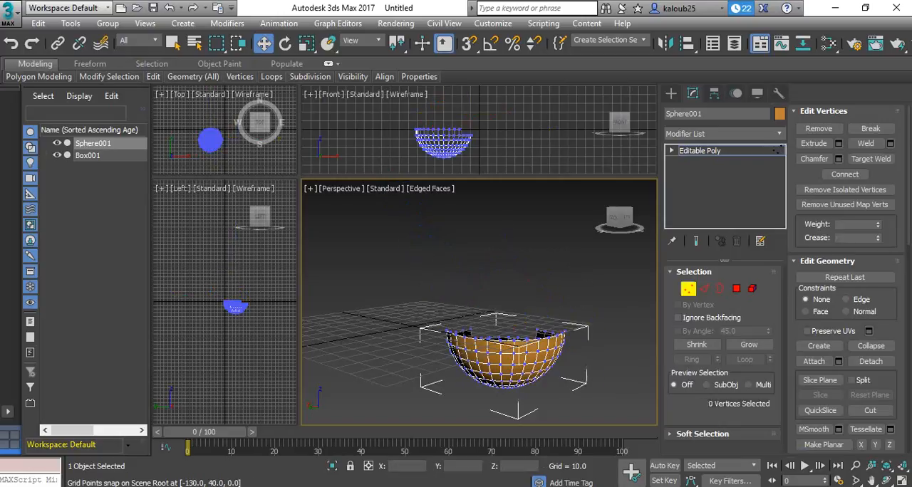
# Select a row of vertices along the lower part of the bowl's rim and chamfer them slightly
pyautogui.moveTo(611, 213); pyautogui.dragTo(566, 212)
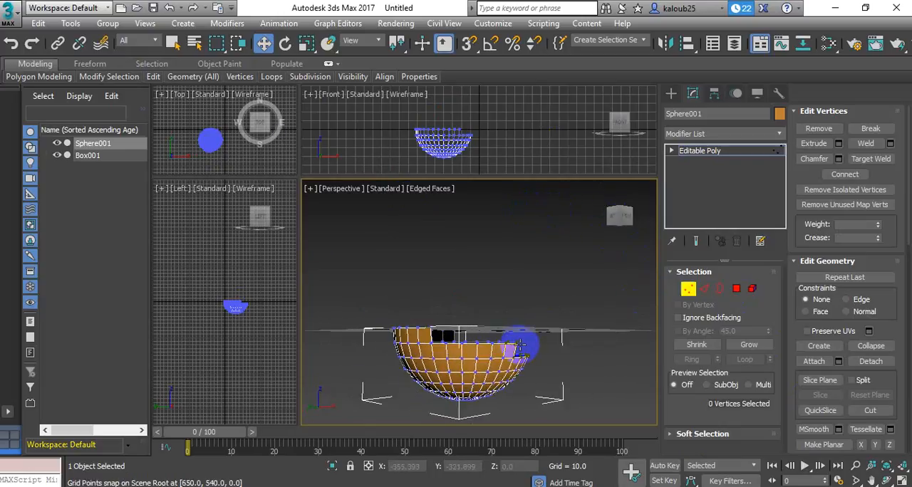
pyautogui.click(430, 342)
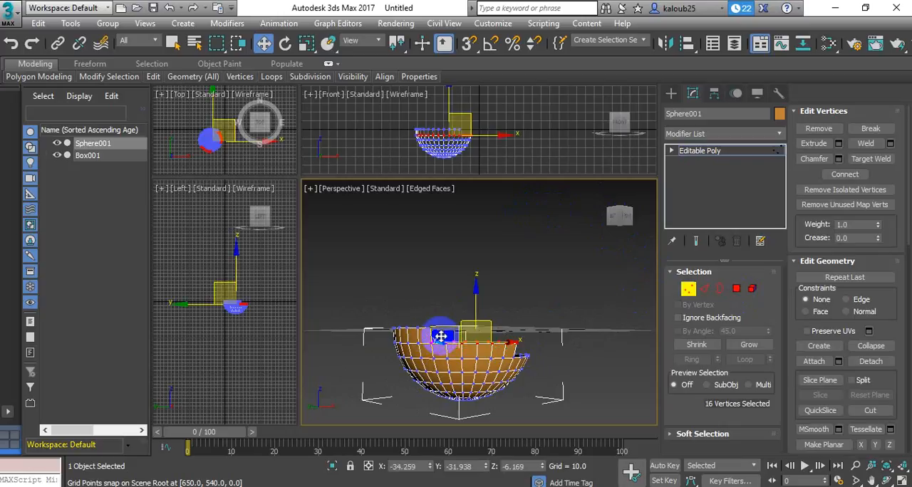
pyautogui.click(815, 159)
pyautogui.moveTo(480, 341)
pyautogui.mouseDown()
pyautogui.moveTo(485, 325)
pyautogui.moveTo(483, 337)
pyautogui.mouseUp()
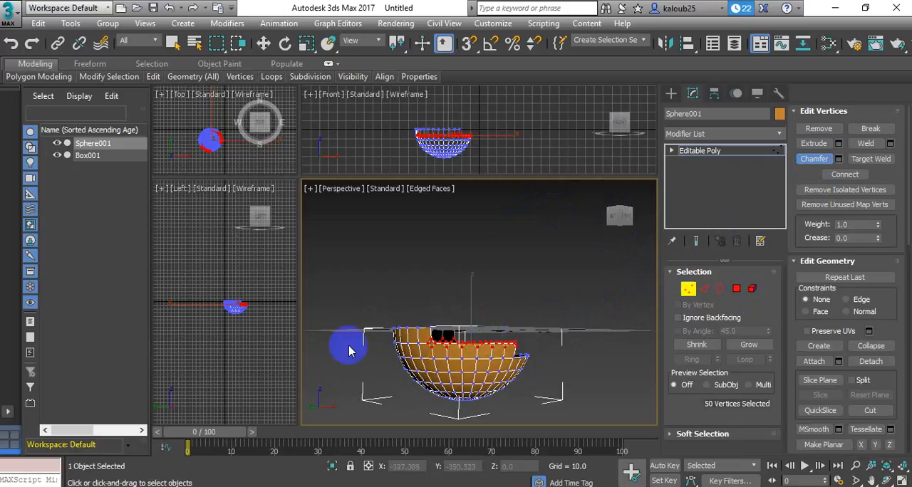
# Select the vertices along the front section of the bowl's rim and move them upward and sideways
pyautogui.moveTo(611, 218)
pyautogui.mouseDown()
pyautogui.moveTo(602, 227)
pyautogui.moveTo(539, 208)
pyautogui.moveTo(520, 225)
pyautogui.moveTo(565, 230)
pyautogui.moveTo(606, 196)
pyautogui.moveTo(617, 211)
pyautogui.mouseUp()
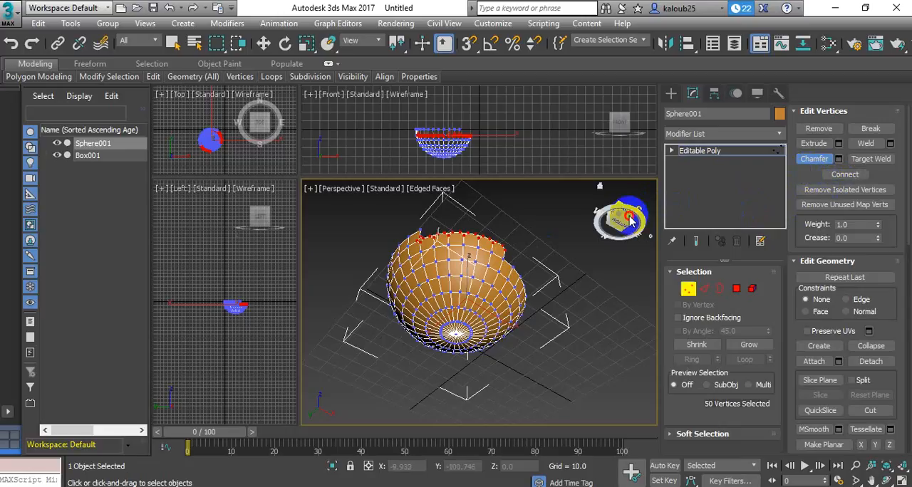
pyautogui.moveTo(630, 222); pyautogui.dragTo(621, 234)
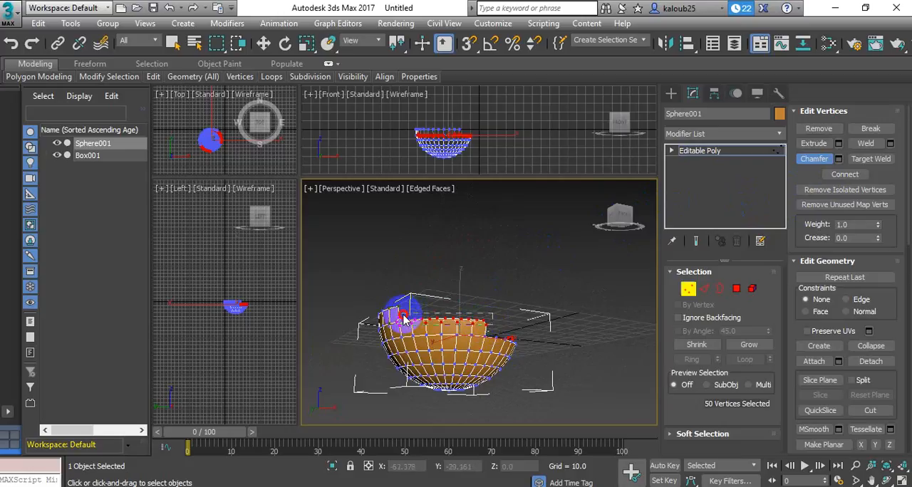
pyautogui.moveTo(403, 314); pyautogui.dragTo(401, 314)
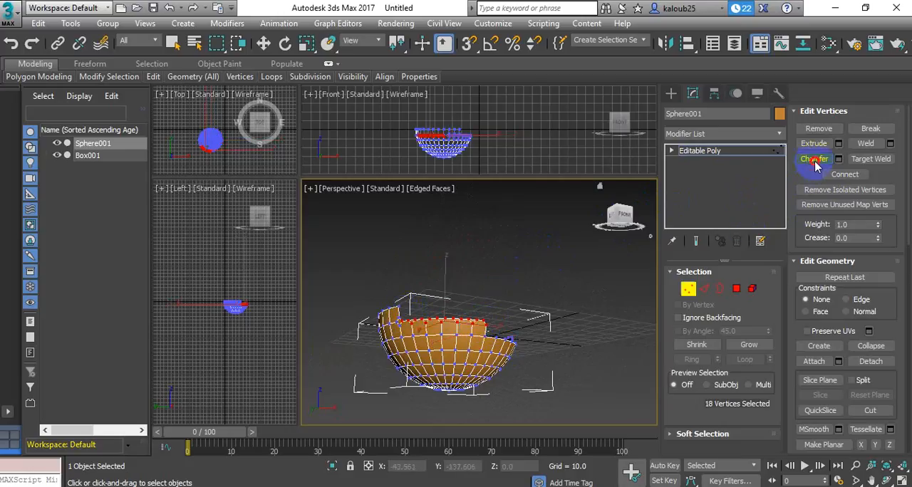
pyautogui.press('w')
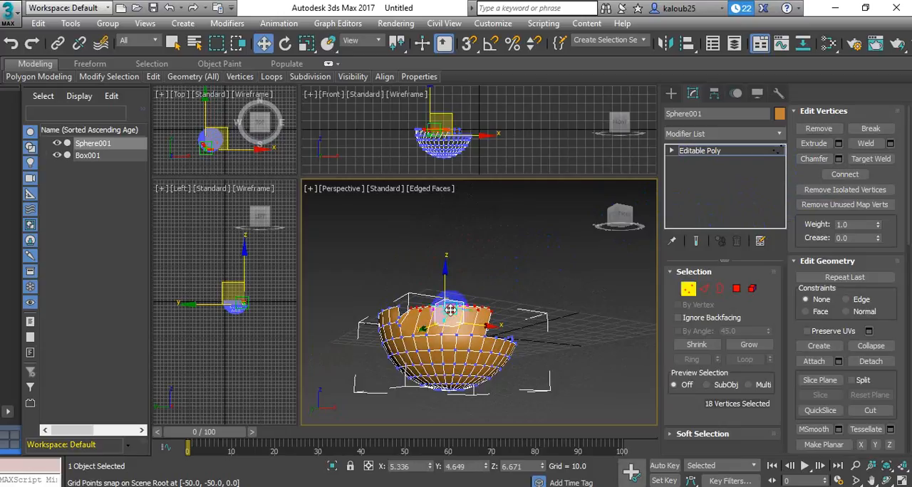
pyautogui.moveTo(451, 310); pyautogui.dragTo(461, 303)
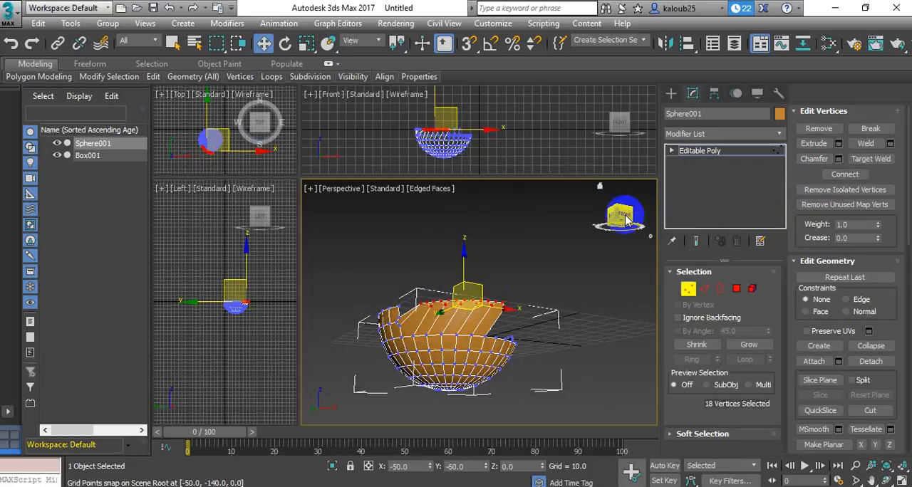
# Move the selected rim vertices further inward, adjusting them from the bowl's open side and from its underside
pyautogui.moveTo(622, 215); pyautogui.dragTo(598, 228)
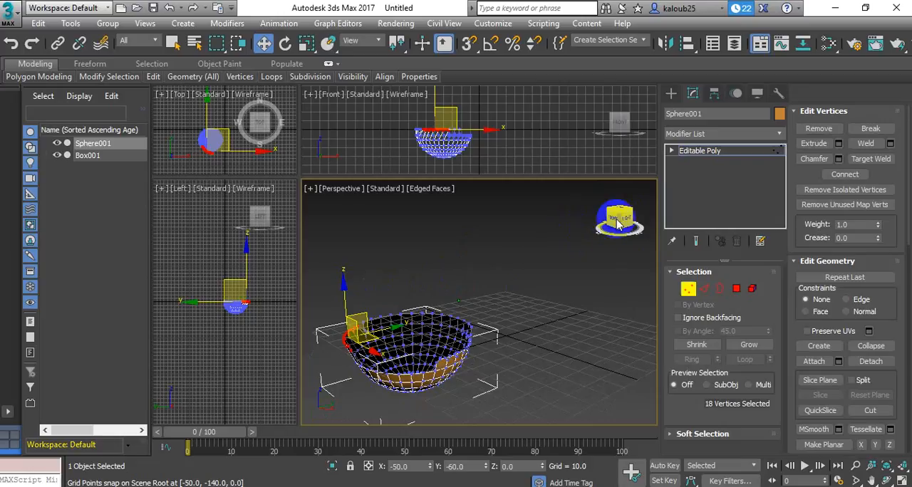
pyautogui.moveTo(357, 330); pyautogui.dragTo(371, 330)
pyautogui.moveTo(613, 213)
pyautogui.mouseDown()
pyautogui.moveTo(606, 202)
pyautogui.moveTo(613, 216)
pyautogui.mouseUp()
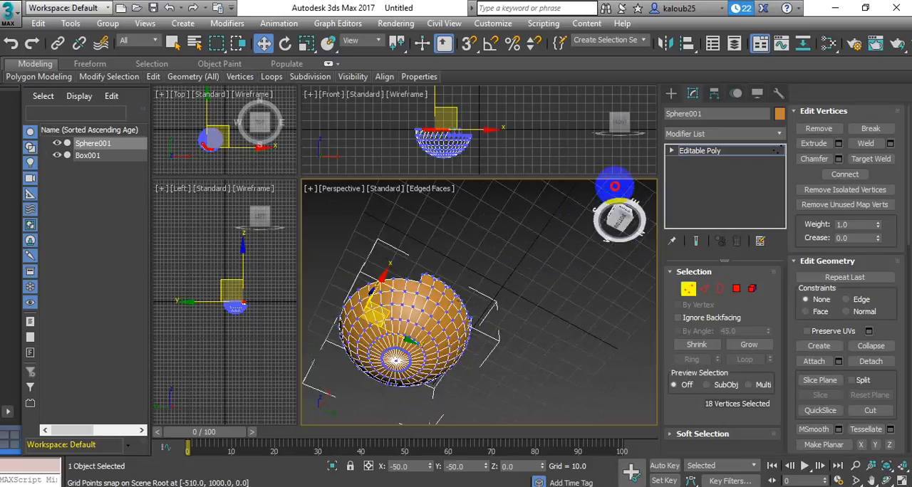
pyautogui.click(262, 44)
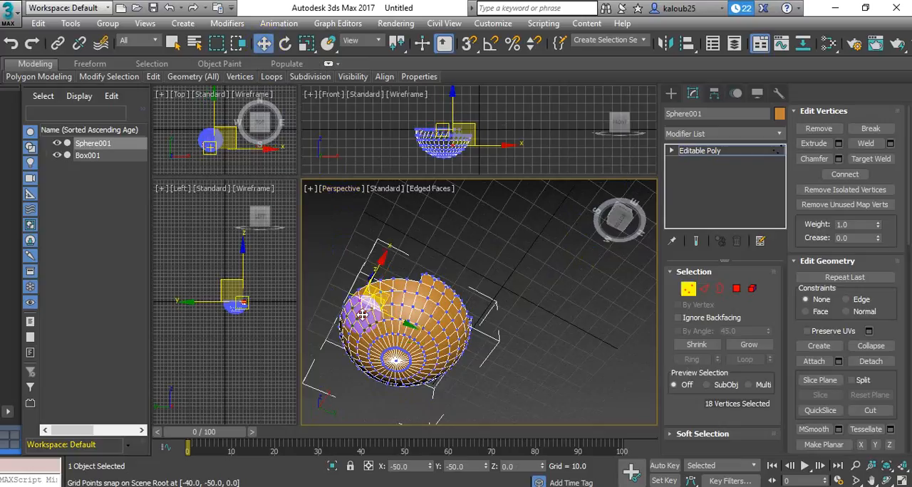
pyautogui.click(458, 360)
# Select nearly all of the bowl's vertices from below and connect them with new edges across the faces
pyautogui.moveTo(561, 398); pyautogui.dragTo(318, 287)
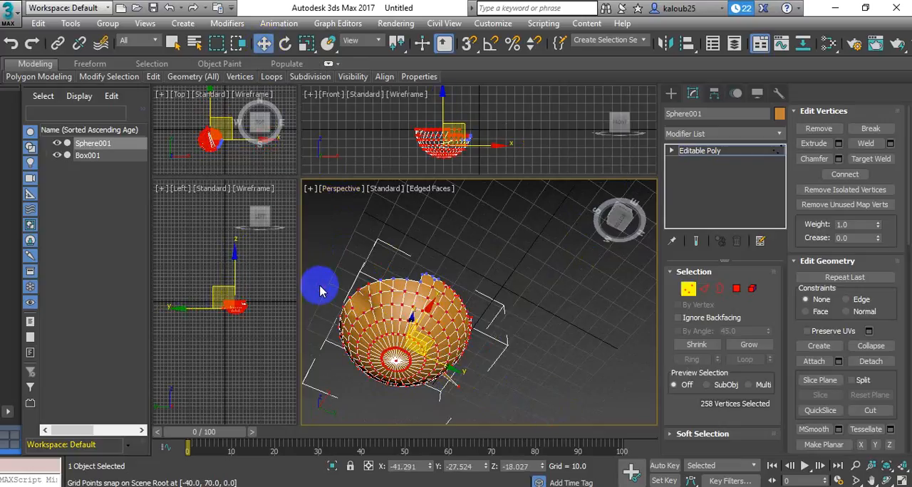
pyautogui.click(841, 177)
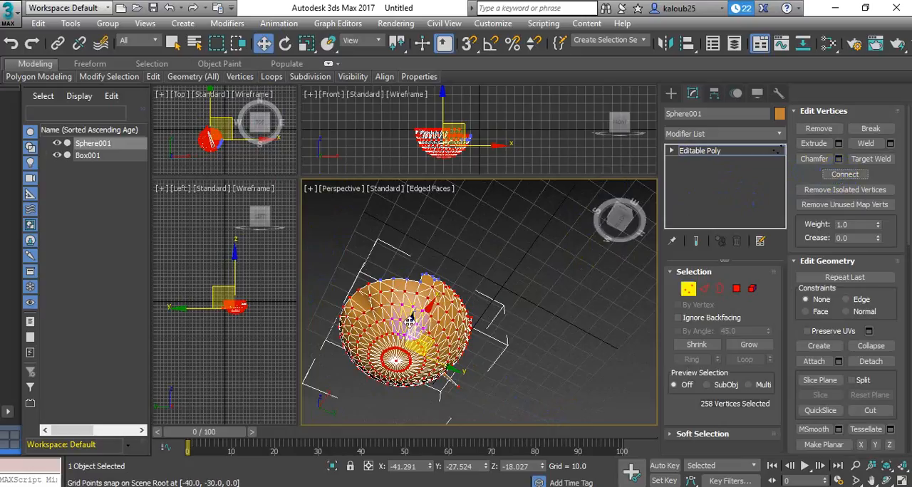
pyautogui.click(611, 214)
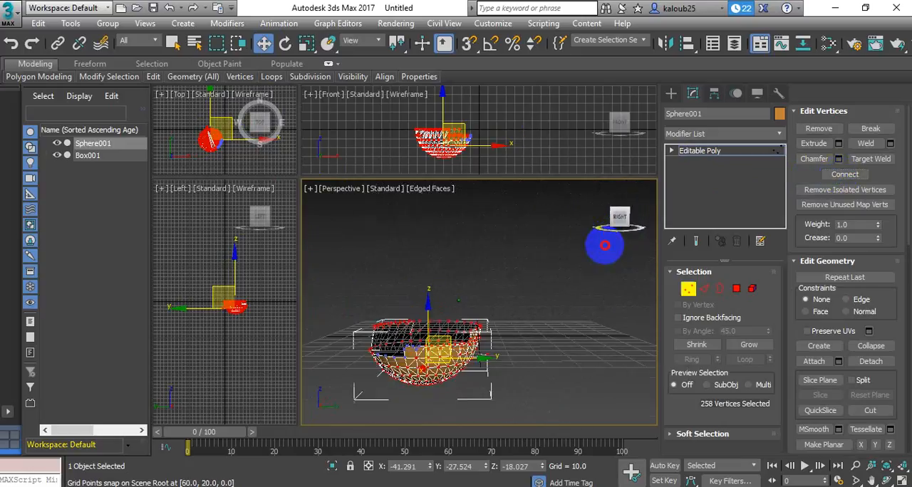
pyautogui.moveTo(605, 245); pyautogui.dragTo(614, 236)
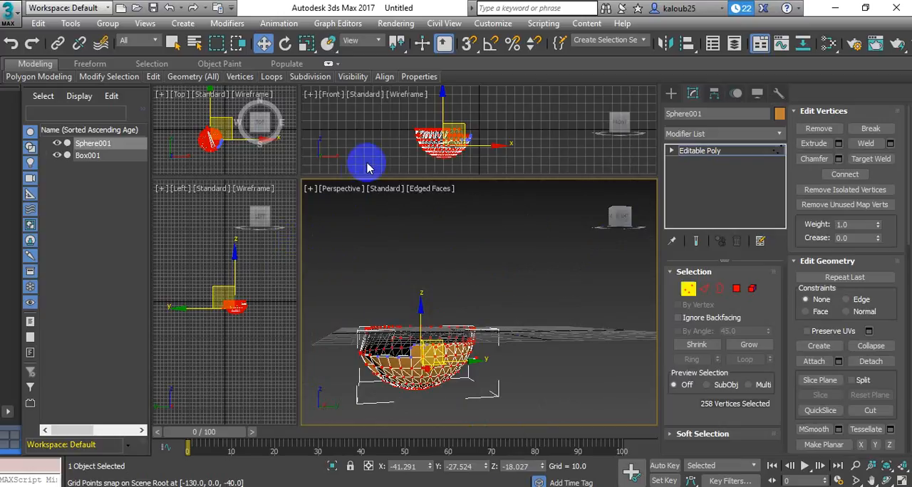
# Resize the four-viewport layout to enlarge the Top and Left views and narrow the Front and Perspective views
pyautogui.moveTo(361, 185); pyautogui.dragTo(350, 267)
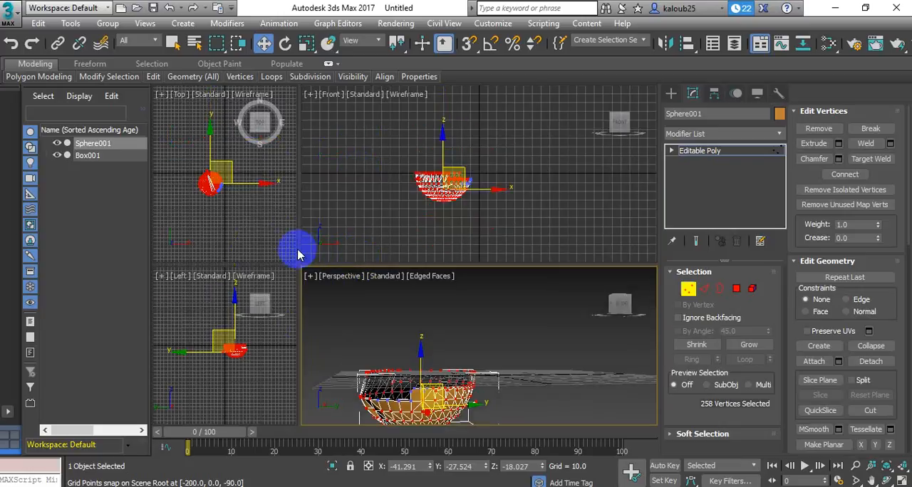
pyautogui.moveTo(299, 247); pyautogui.dragTo(608, 277)
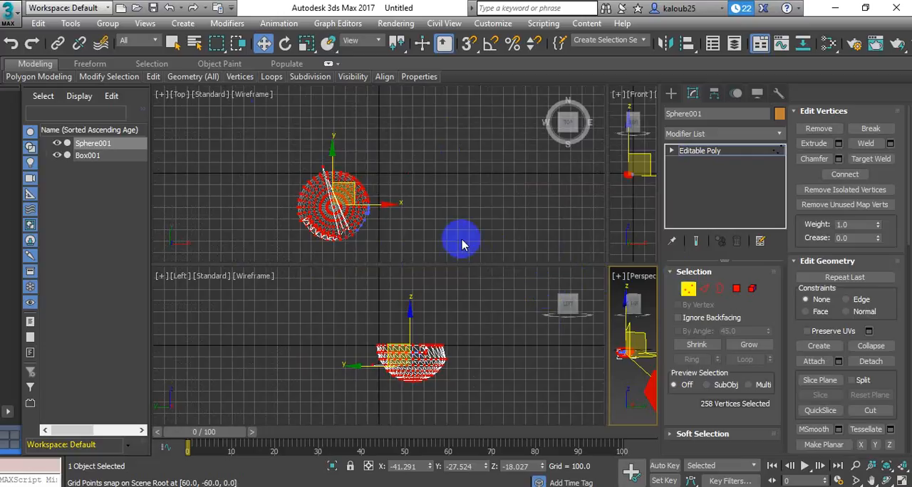
pyautogui.click(108, 77)
pyautogui.click(62, 7)
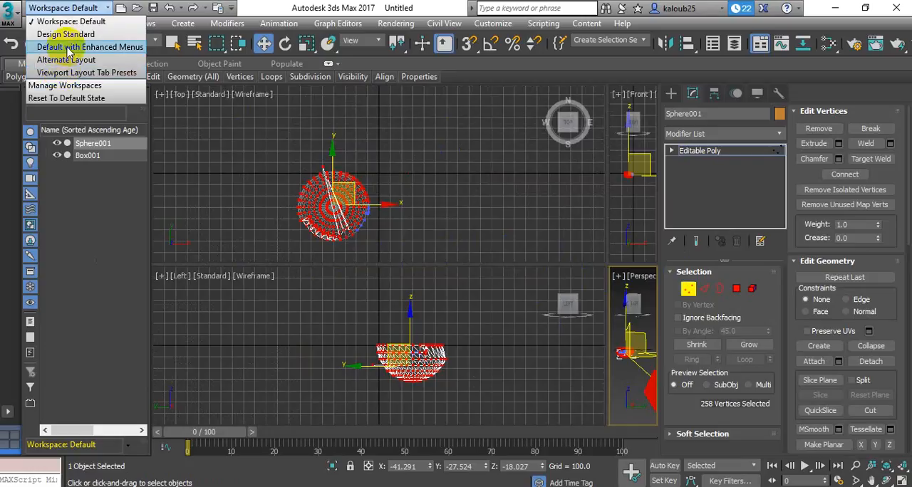
pyautogui.click(68, 8)
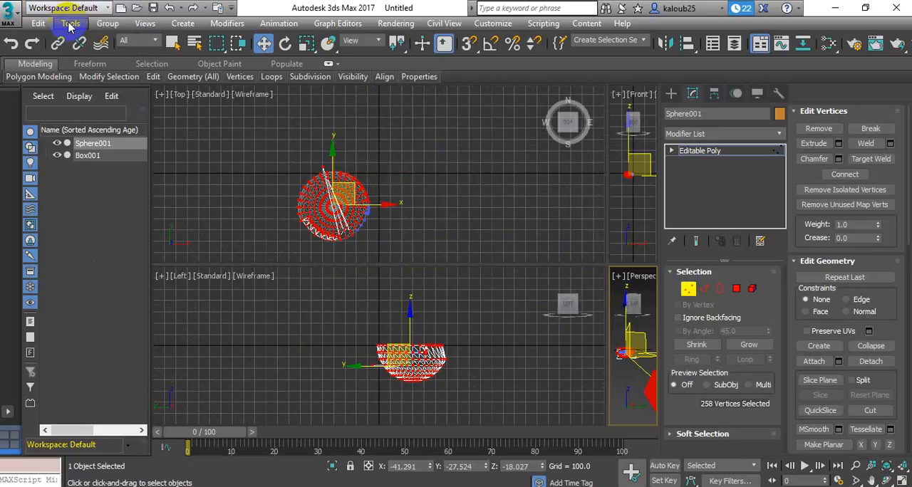
# Switch the workspace to Default with Enhanced Menus and clear the bowl's vertex selection
pyautogui.click(77, 9)
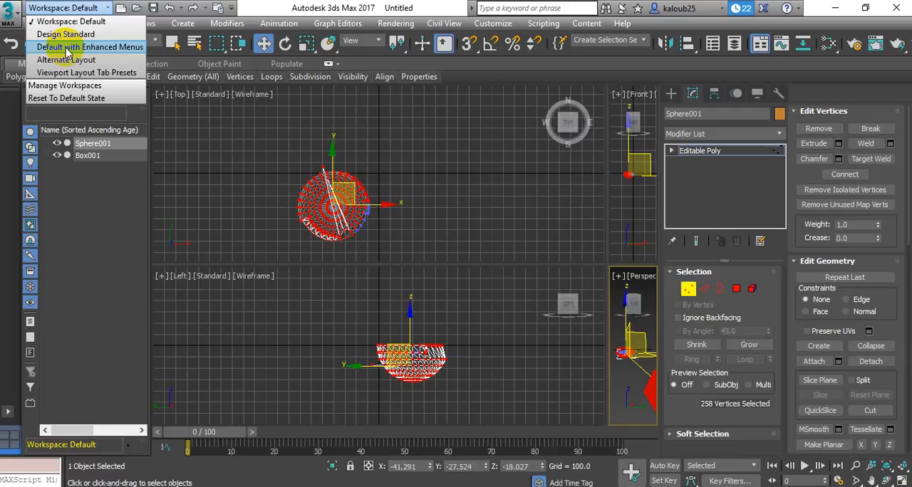
pyautogui.click(68, 47)
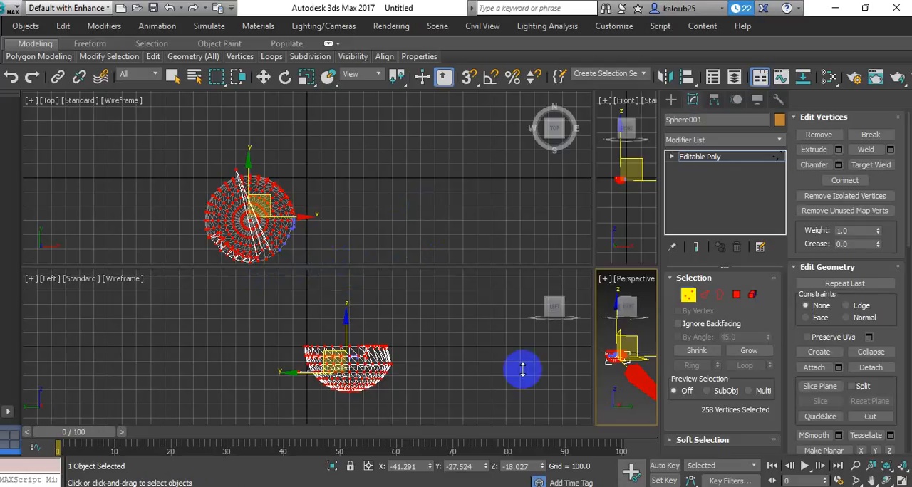
pyautogui.rightClick(464, 305)
pyautogui.click(464, 304)
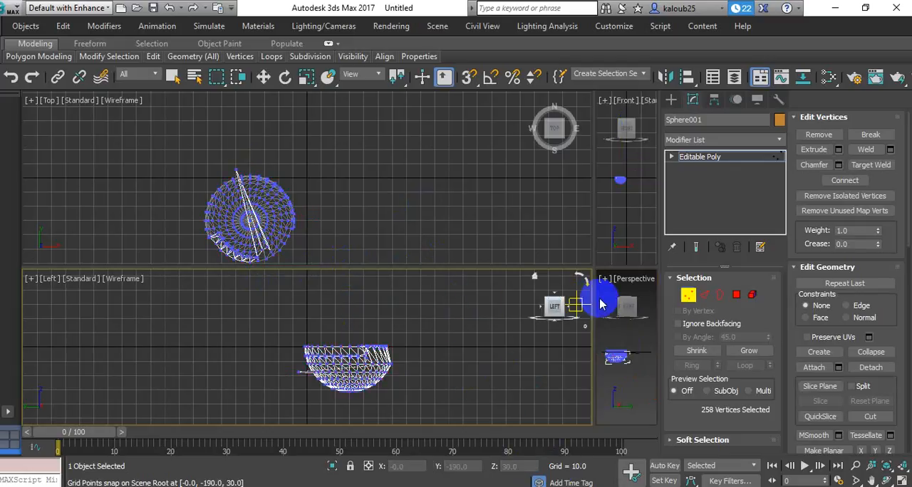
pyautogui.click(606, 304)
pyautogui.click(487, 212)
pyautogui.click(422, 306)
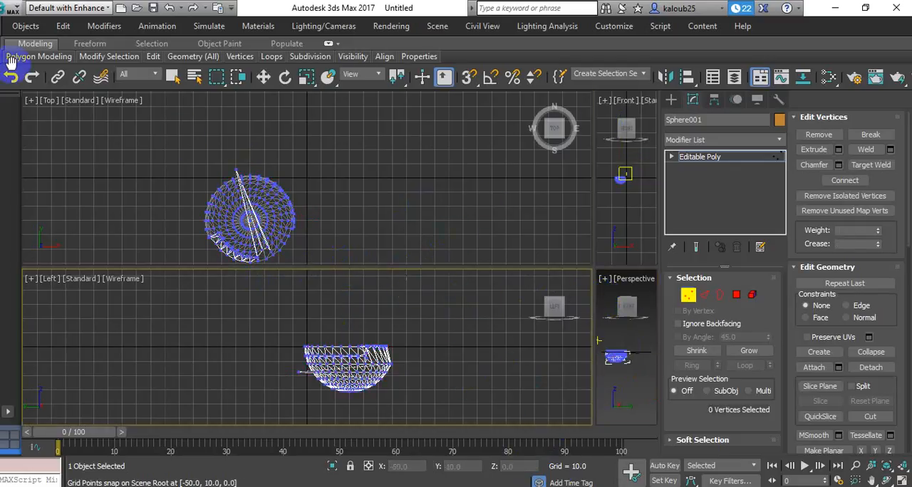
# Switch back to the Default workspace and resize the viewports to enlarge the Front and Perspective views
pyautogui.click(71, 8)
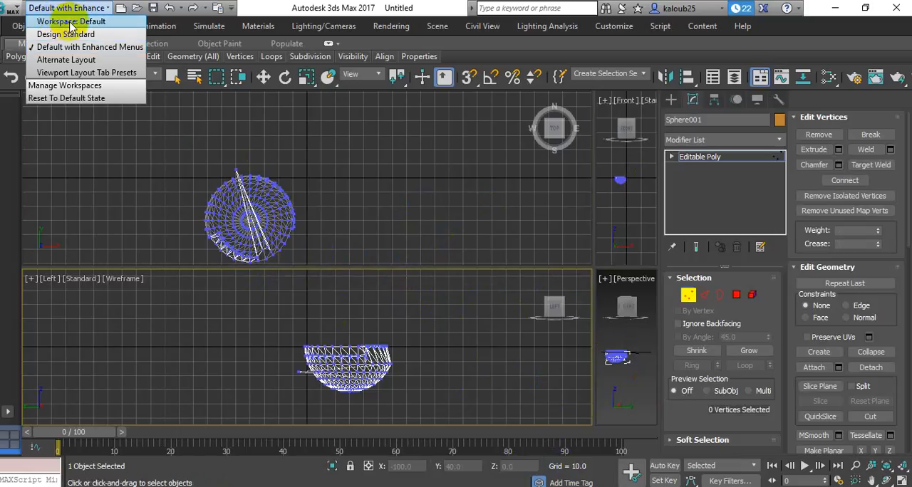
pyautogui.click(71, 22)
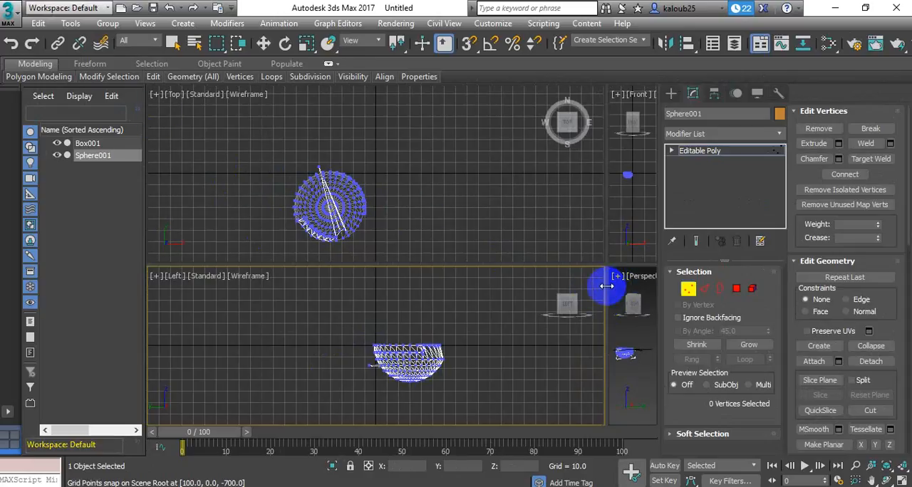
pyautogui.moveTo(605, 287); pyautogui.dragTo(432, 229)
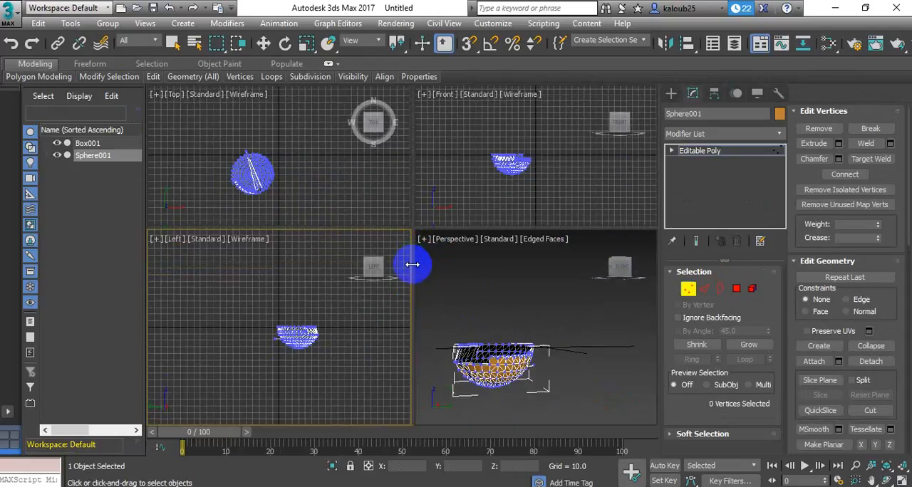
pyautogui.moveTo(412, 265); pyautogui.dragTo(371, 261)
# Select all of the bowl's vertices in the Perspective view and delete them
pyautogui.click(439, 356)
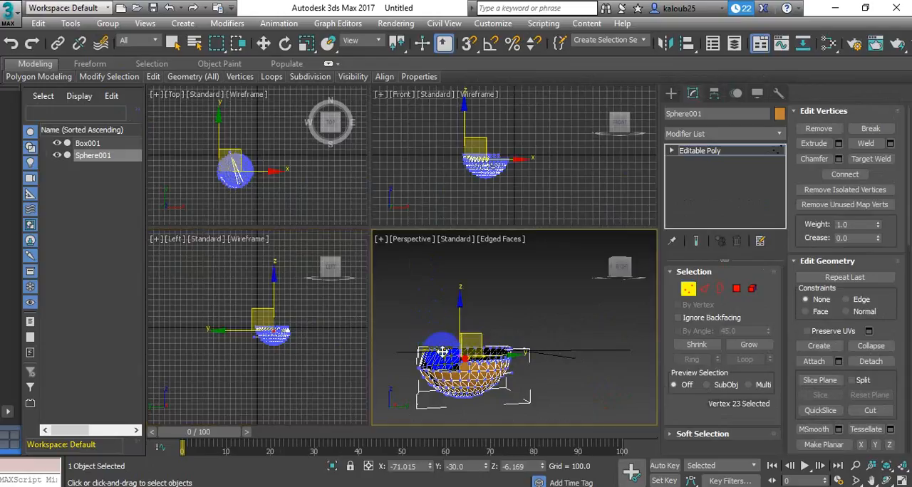
pyautogui.moveTo(402, 310); pyautogui.dragTo(567, 413)
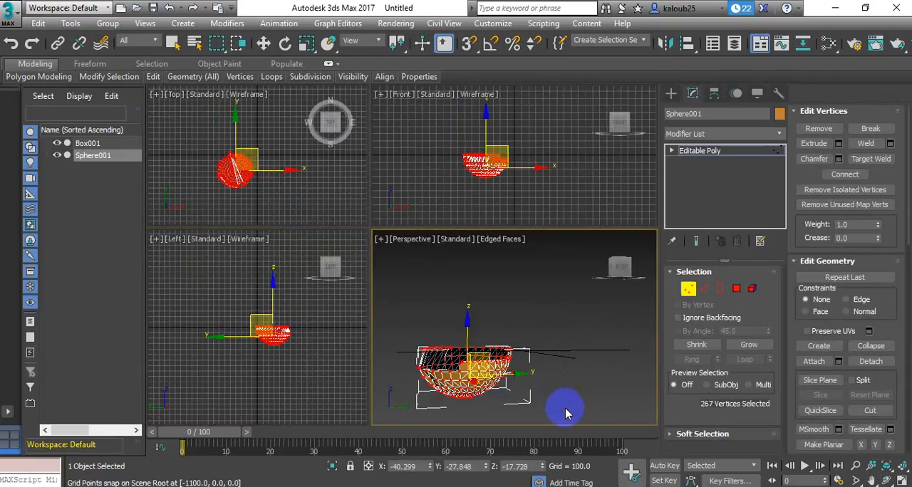
pyautogui.press('Delete')
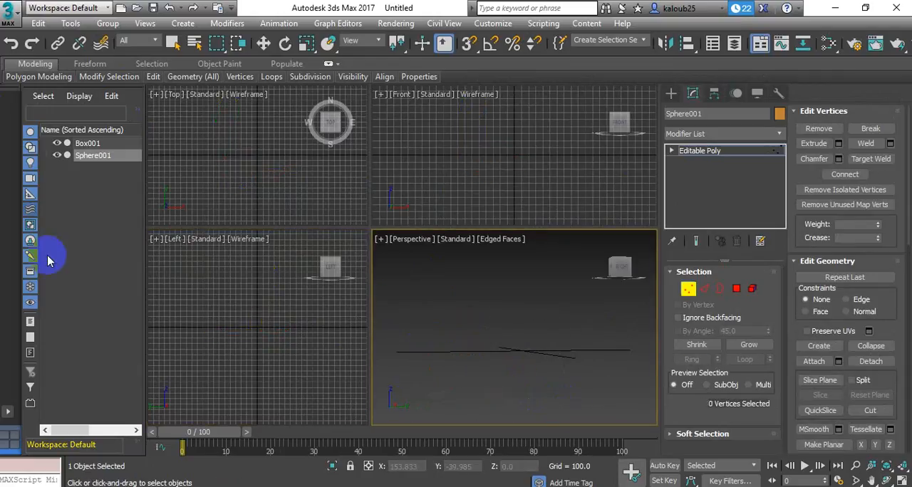
# Try to draw a new box primitive in the Perspective view, cancelling the first attempt and drawing another
pyautogui.click(671, 93)
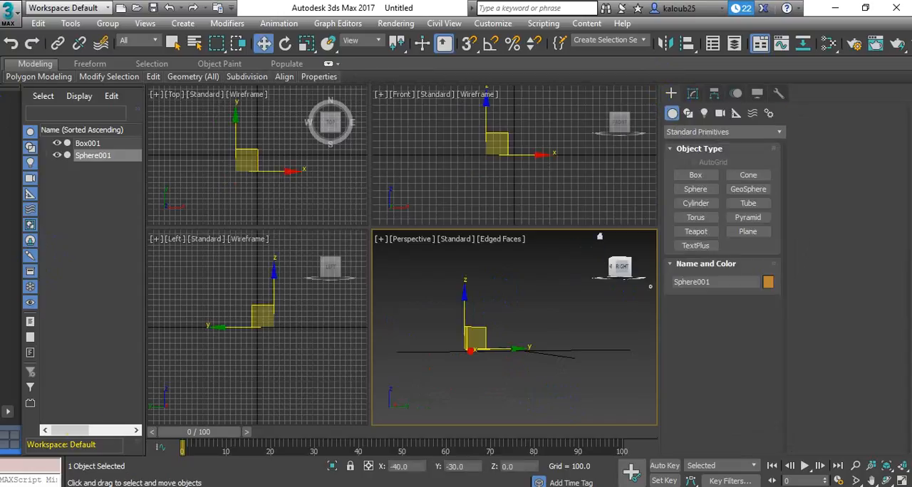
pyautogui.click(696, 176)
pyautogui.moveTo(464, 338)
pyautogui.mouseDown()
pyautogui.moveTo(536, 345)
pyautogui.moveTo(471, 331)
pyautogui.moveTo(477, 337)
pyautogui.moveTo(459, 338)
pyautogui.mouseUp()
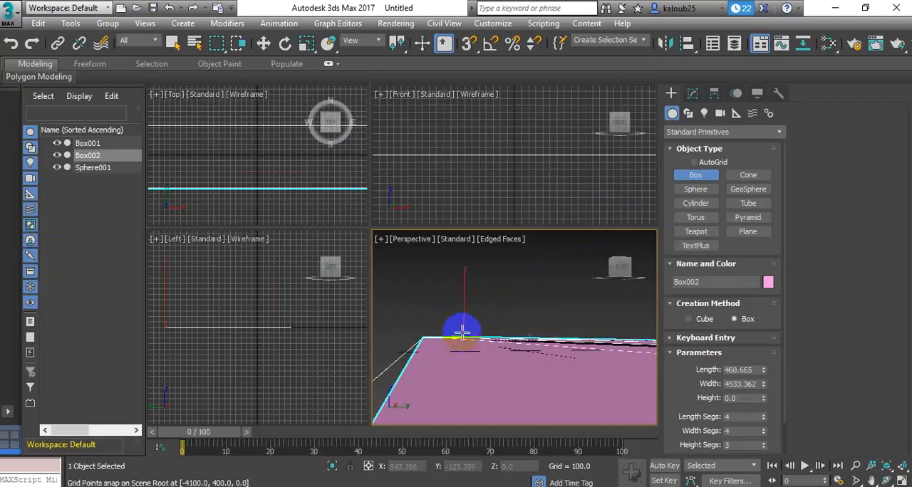
pyautogui.rightClick(462, 332)
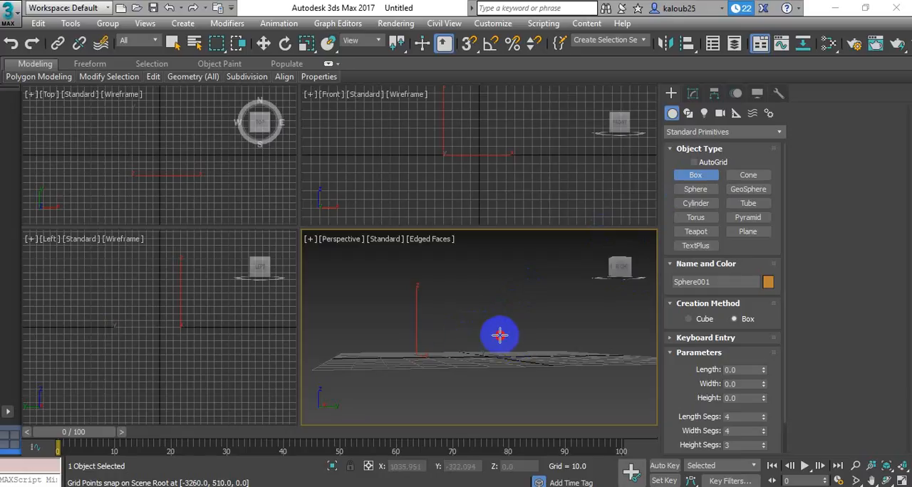
pyautogui.moveTo(494, 337); pyautogui.dragTo(453, 327)
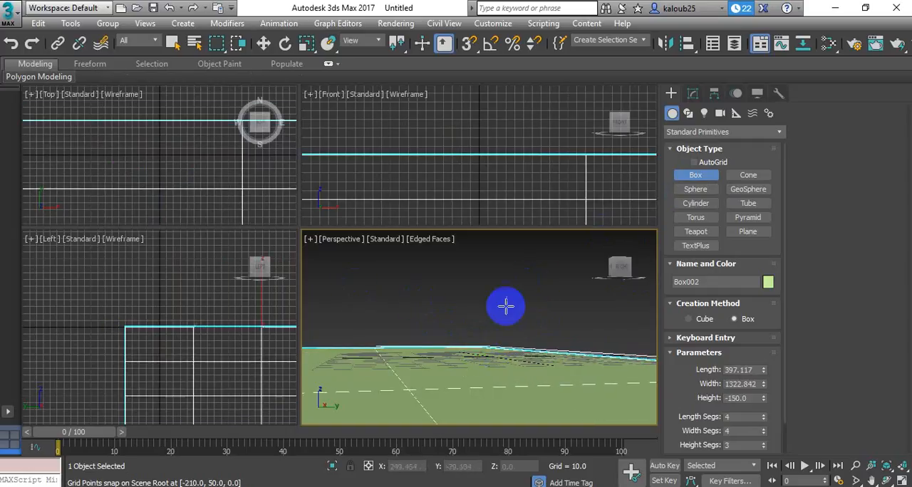
pyautogui.click(355, 285)
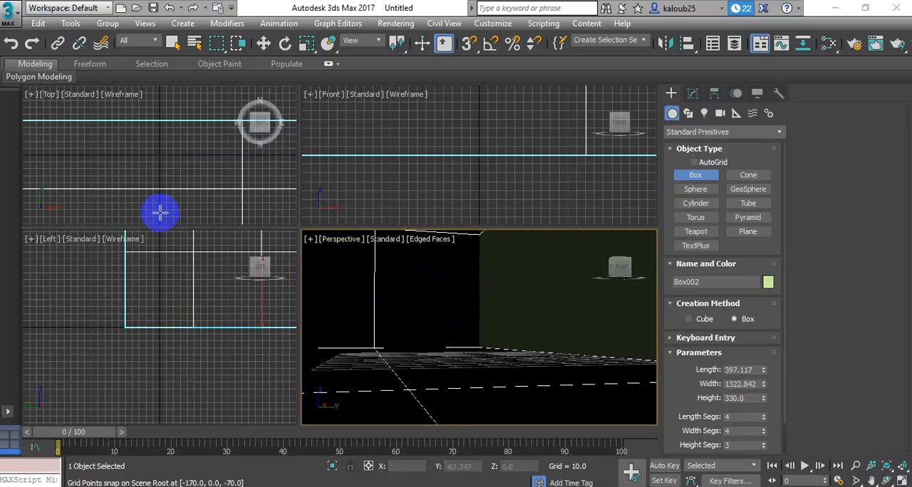
pyautogui.click(9, 13)
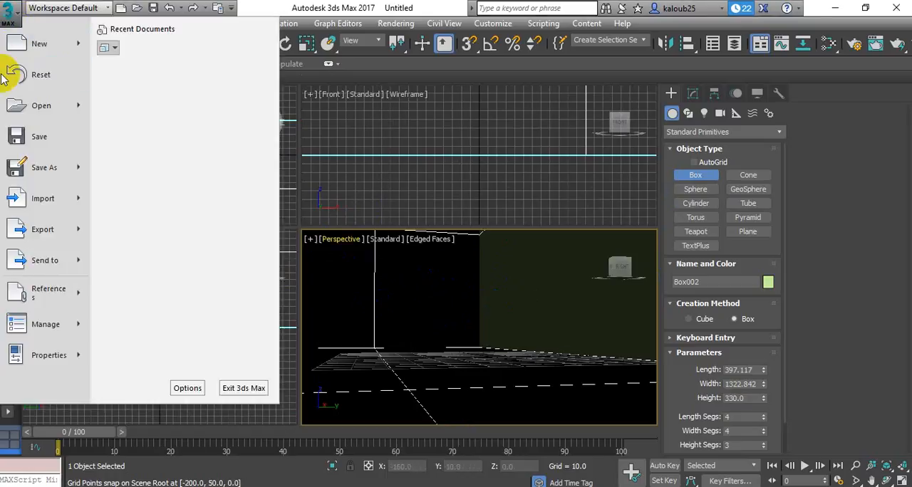
pyautogui.click(48, 74)
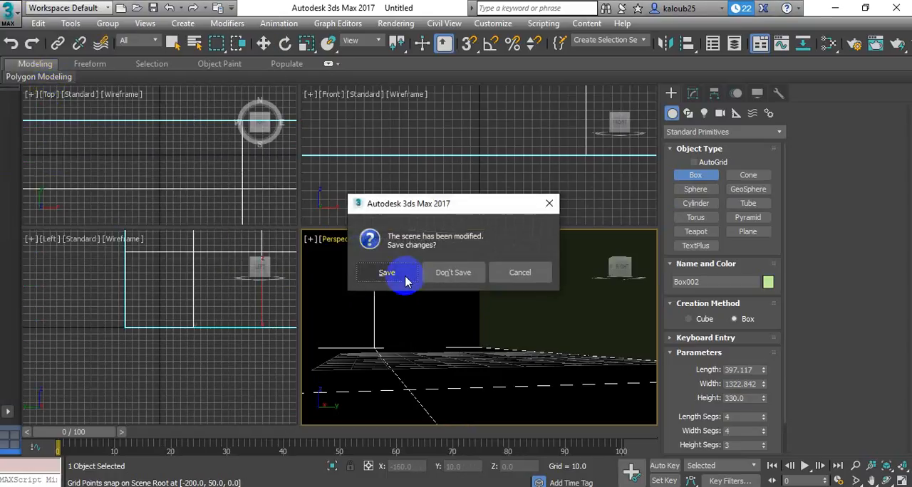
pyautogui.click(388, 274)
pyautogui.click(432, 289)
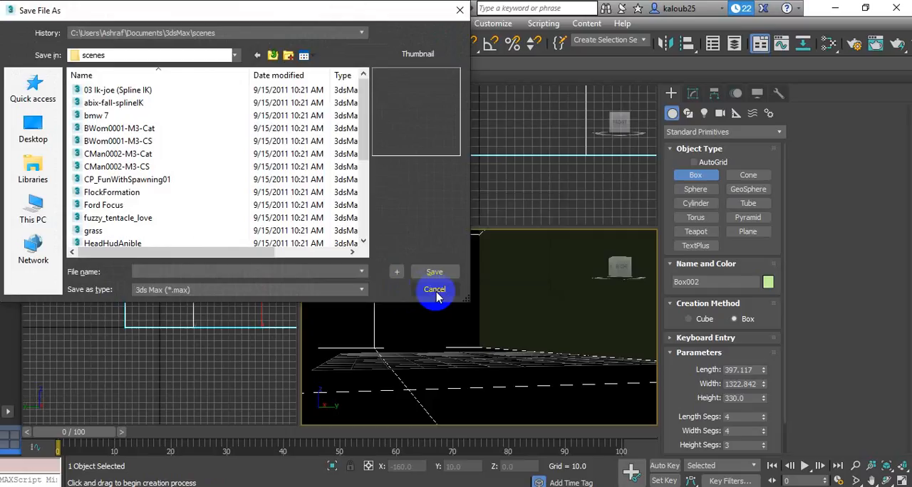
# Reset the scene without saving the changes
pyautogui.click(10, 13)
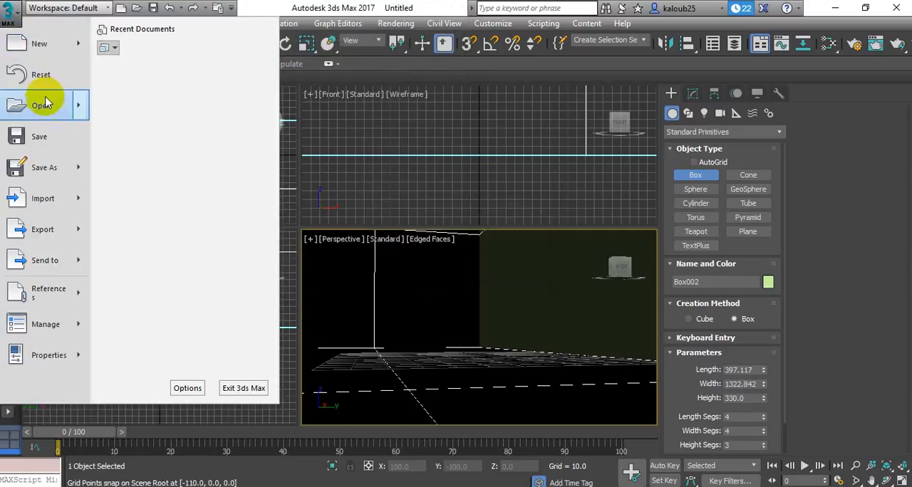
pyautogui.click(141, 158)
pyautogui.click(459, 274)
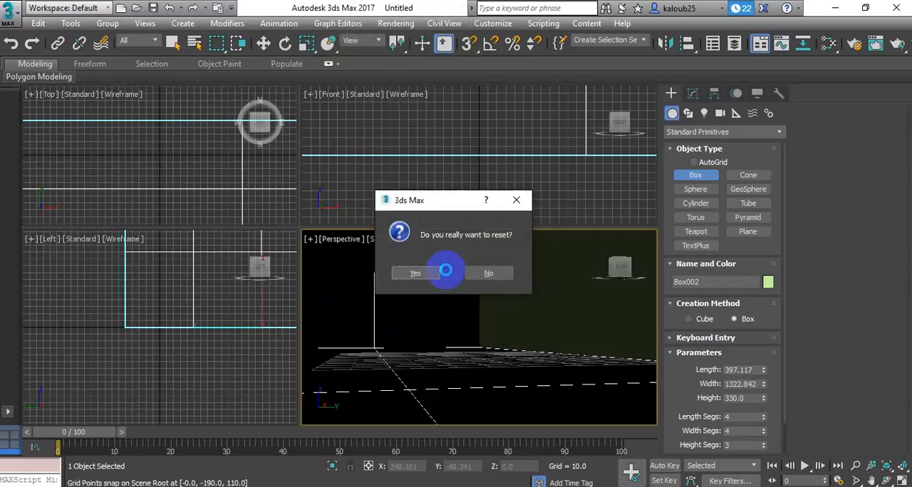
pyautogui.click(428, 278)
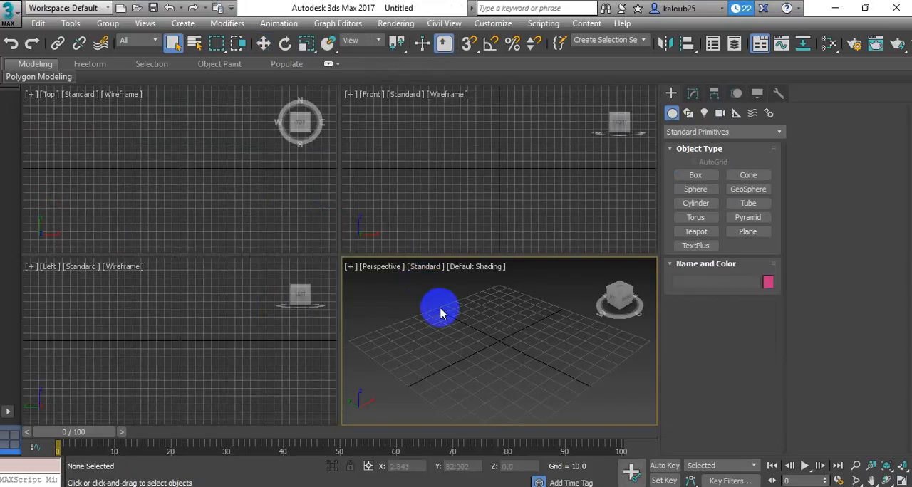
# Create a box 30 long, 70 wide and 30 high near the grid's centre in the Perspective view
pyautogui.click(695, 176)
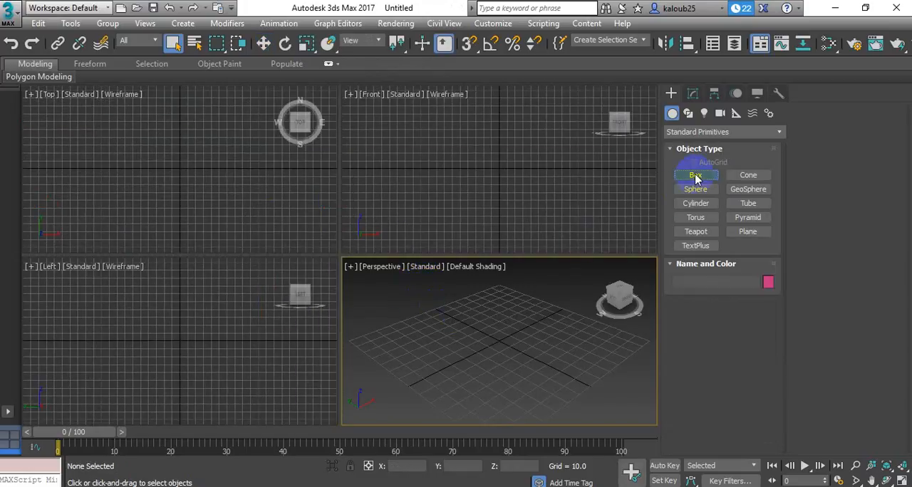
pyautogui.moveTo(534, 316); pyautogui.dragTo(485, 366)
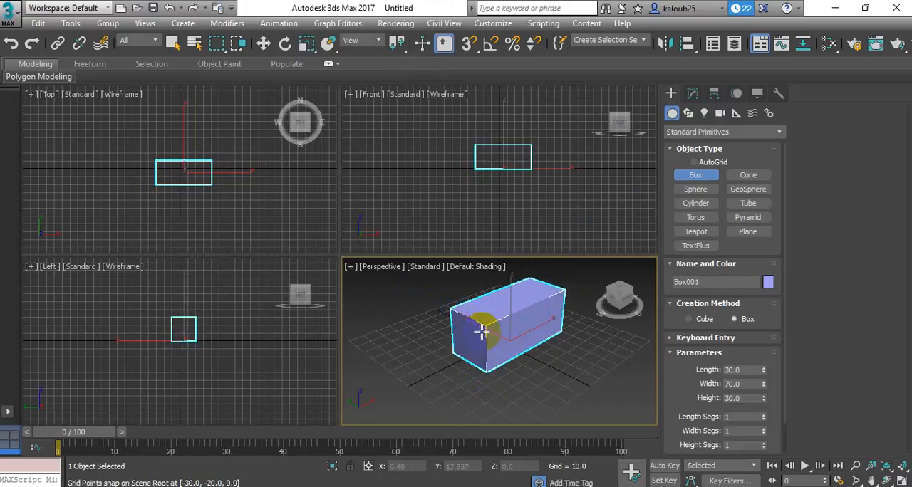
pyautogui.click(376, 305)
# Hide the grid in the Perspective view and show it again
pyautogui.moveTo(604, 297)
pyautogui.mouseDown()
pyautogui.moveTo(613, 291)
pyautogui.moveTo(580, 297)
pyautogui.moveTo(614, 302)
pyautogui.moveTo(603, 299)
pyautogui.moveTo(611, 287)
pyautogui.mouseUp()
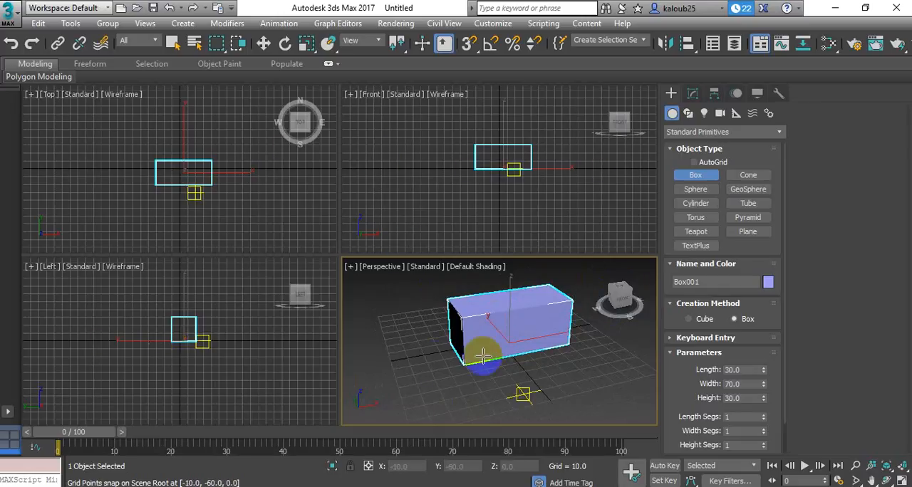
pyautogui.click(350, 268)
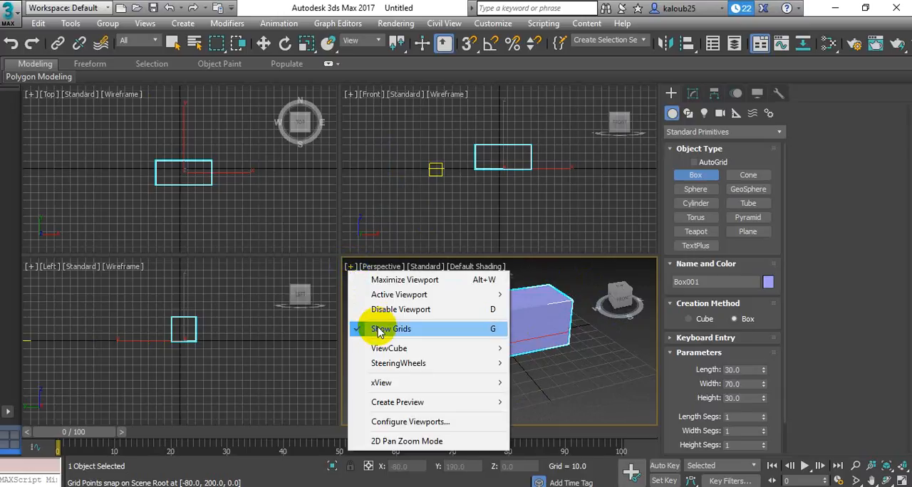
pyautogui.click(370, 326)
pyautogui.click(350, 268)
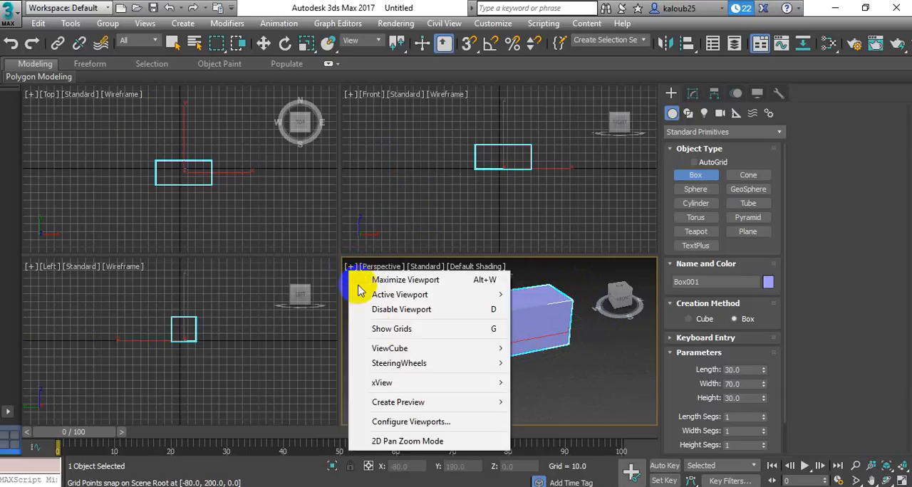
pyautogui.click(376, 329)
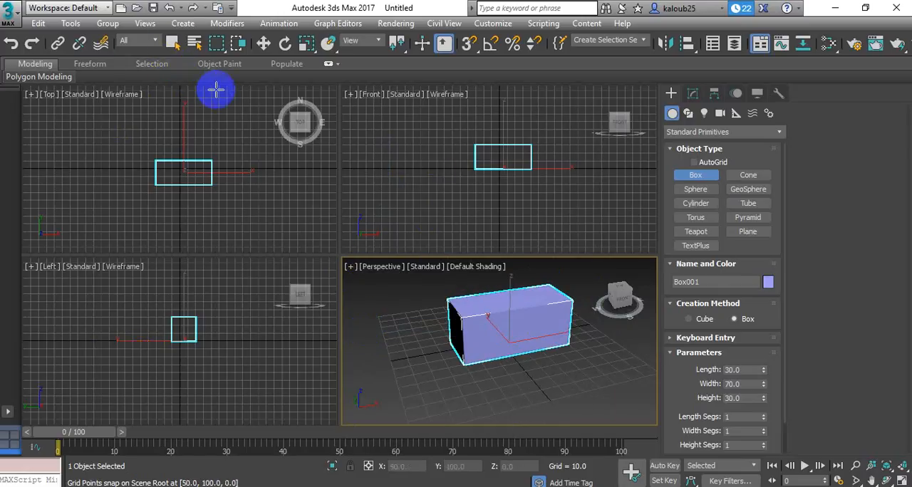
# Scale the box uniformly to about 105 percent and move it to the grid's origin
pyautogui.click(306, 45)
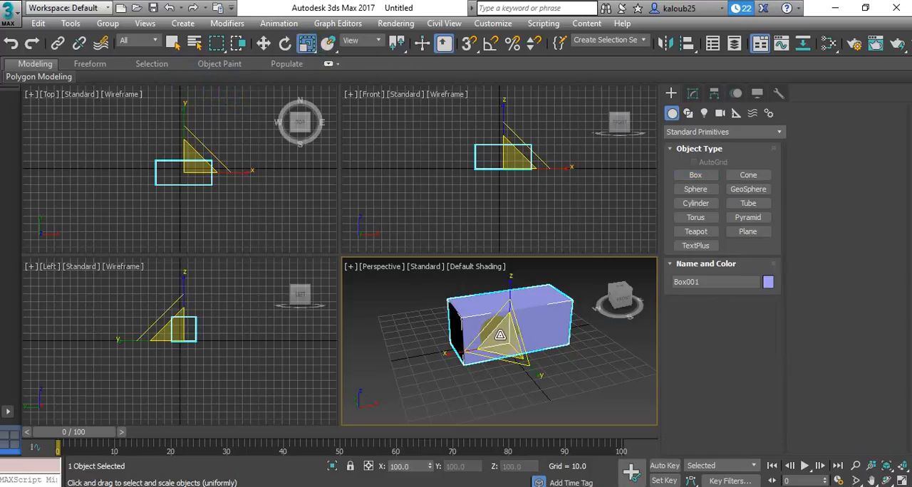
pyautogui.moveTo(504, 347)
pyautogui.mouseDown()
pyautogui.moveTo(504, 373)
pyautogui.moveTo(503, 298)
pyautogui.moveTo(504, 368)
pyautogui.moveTo(504, 314)
pyautogui.moveTo(494, 378)
pyautogui.moveTo(511, 325)
pyautogui.moveTo(517, 369)
pyautogui.moveTo(505, 367)
pyautogui.moveTo(507, 334)
pyautogui.mouseUp()
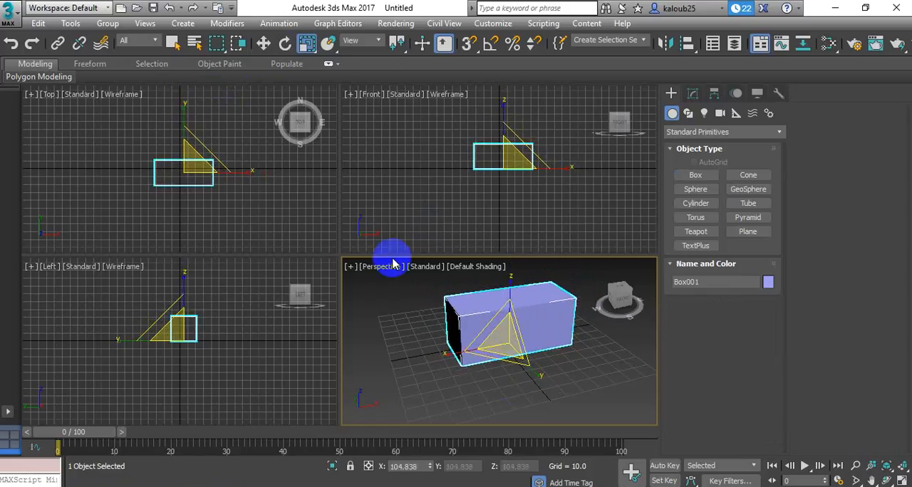
pyautogui.click(263, 43)
pyautogui.moveTo(513, 330)
pyautogui.mouseDown()
pyautogui.moveTo(421, 360)
pyautogui.moveTo(524, 331)
pyautogui.moveTo(466, 352)
pyautogui.moveTo(464, 335)
pyautogui.moveTo(495, 351)
pyautogui.moveTo(496, 364)
pyautogui.moveTo(566, 363)
pyautogui.moveTo(544, 349)
pyautogui.moveTo(487, 340)
pyautogui.moveTo(504, 342)
pyautogui.mouseUp()
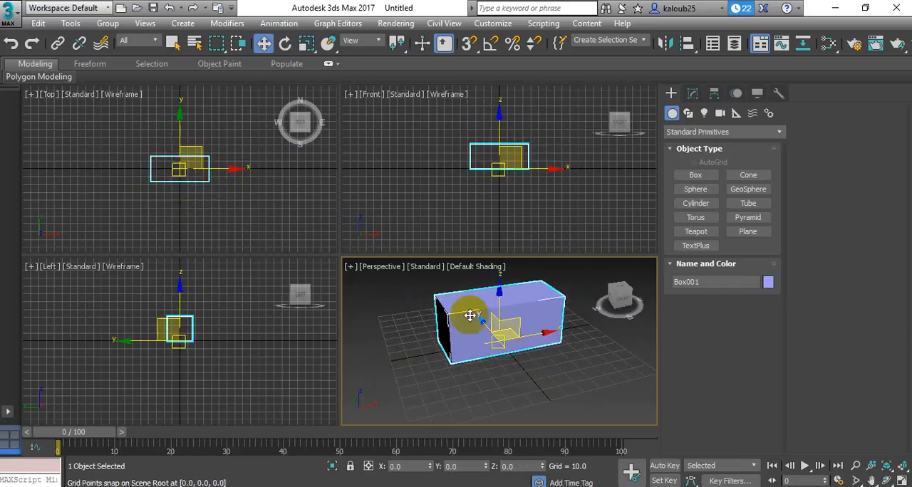
# Try to reposition the box with the Select and Place tool
pyautogui.click(328, 44)
pyautogui.moveTo(466, 318); pyautogui.dragTo(391, 345)
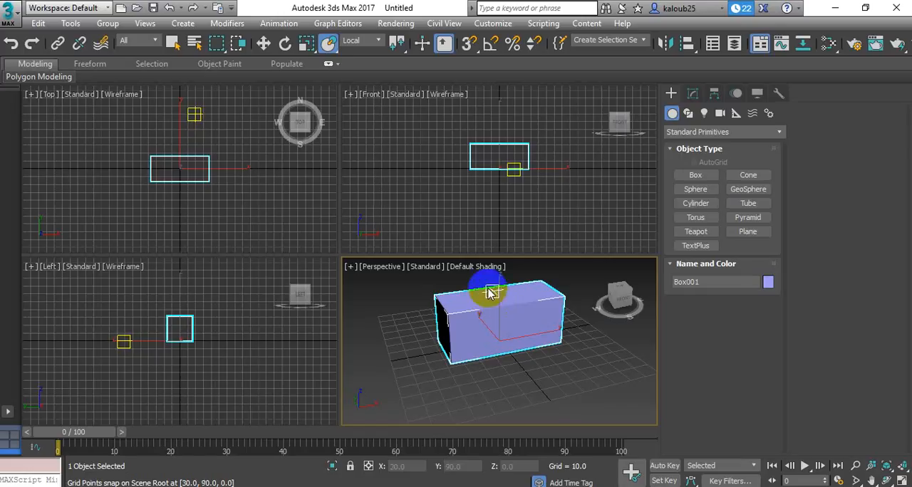
# Open the Scene Explorer as a floating window and move it clear of the Perspective view
pyautogui.click(71, 25)
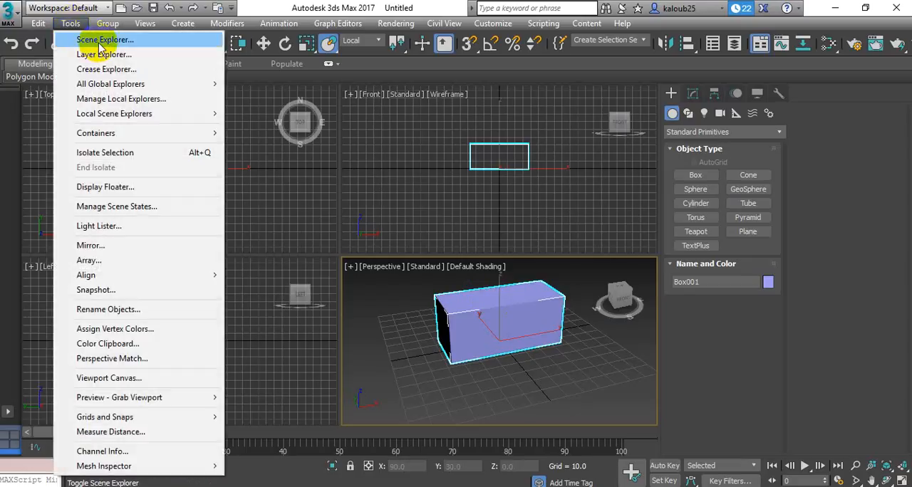
pyautogui.click(100, 46)
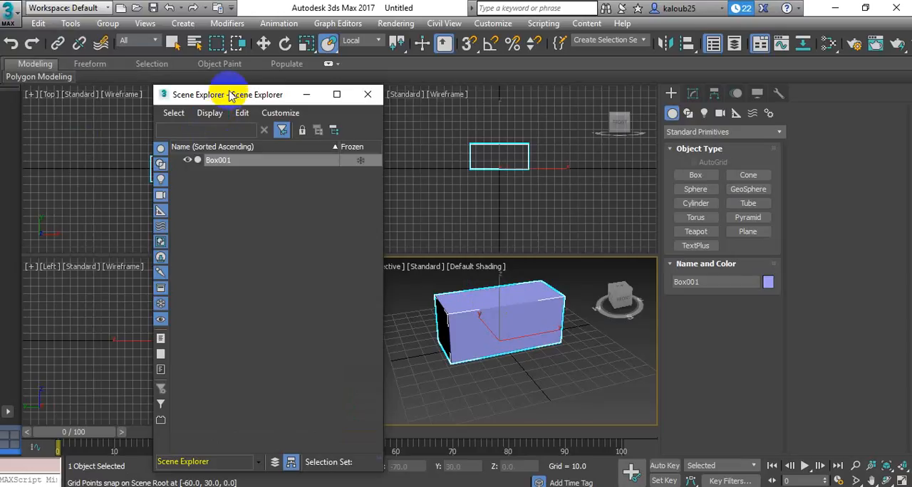
pyautogui.moveTo(241, 98); pyautogui.dragTo(116, 102)
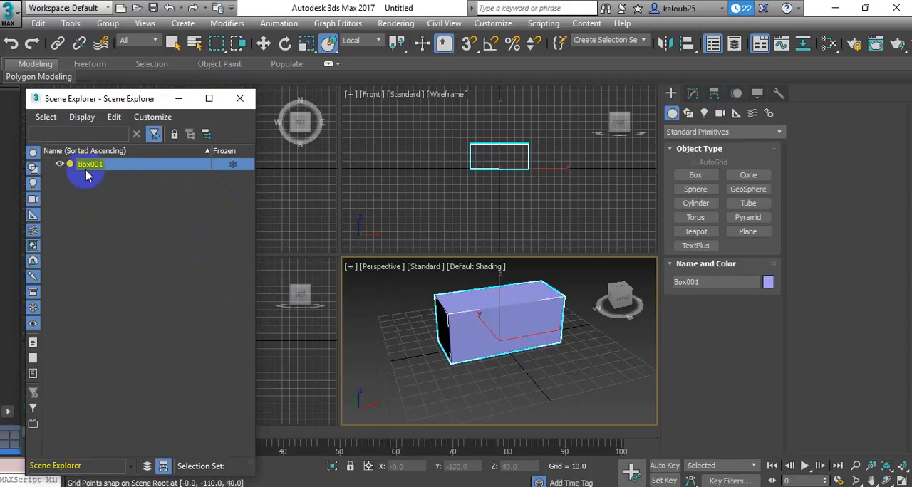
# Create a sphere of radius about 14 and a cylinder of radius about 22 and height 10 near the box in the Perspective view
pyautogui.click(694, 193)
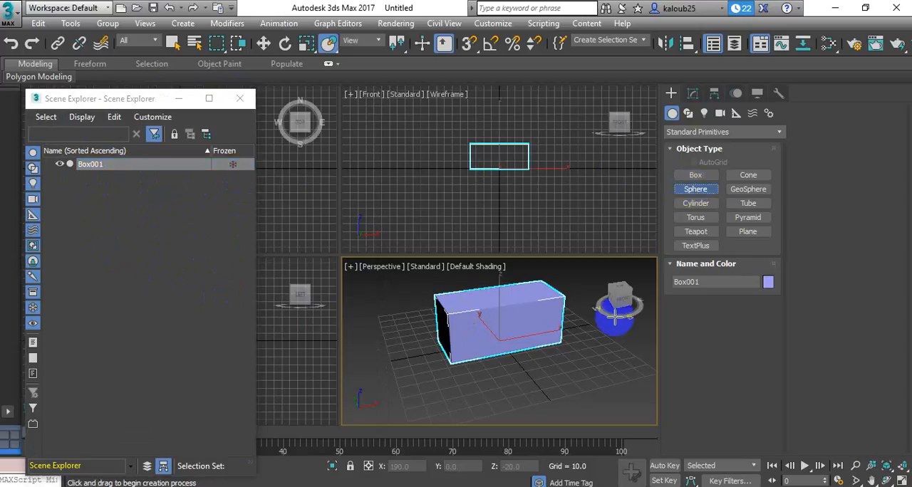
pyautogui.moveTo(609, 364); pyautogui.dragTo(608, 352)
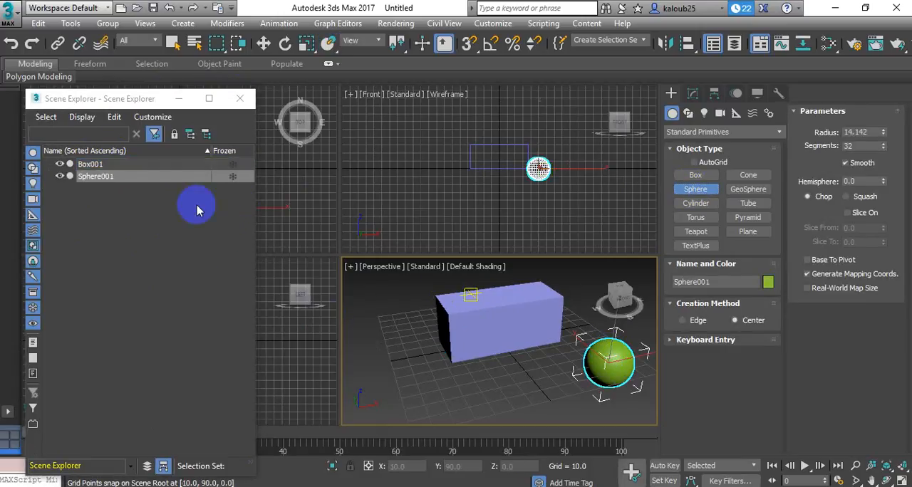
pyautogui.click(695, 203)
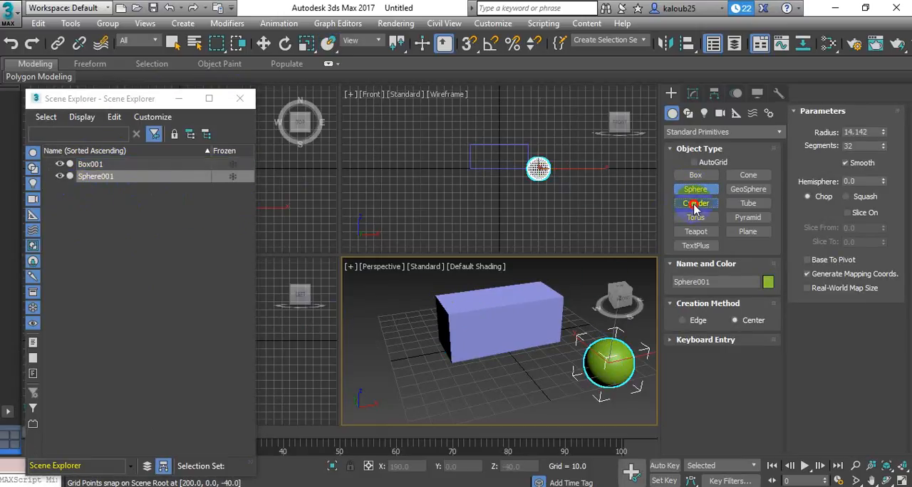
pyautogui.moveTo(506, 399); pyautogui.dragTo(503, 378)
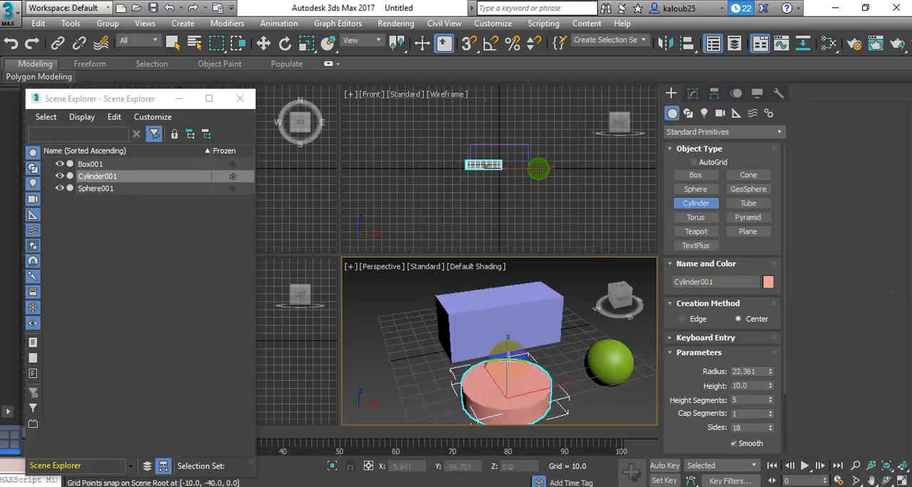
pyautogui.click(464, 297)
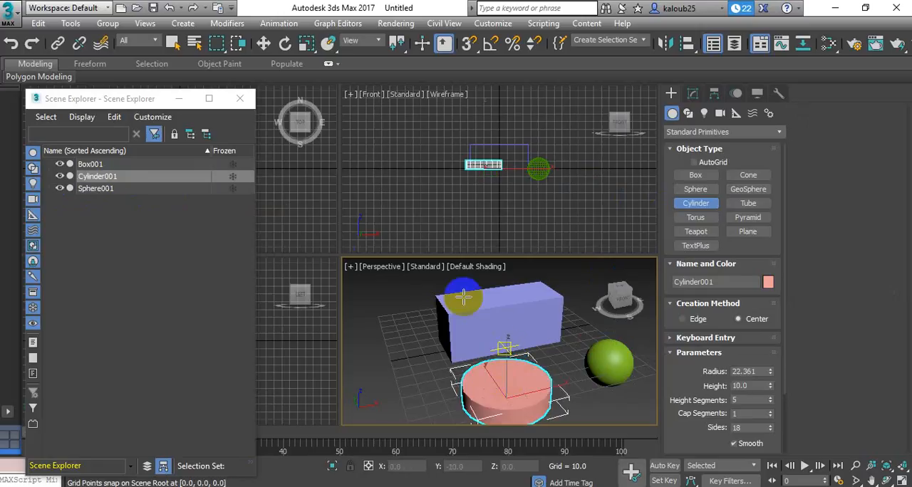
# Toggle the visibility of the cylinder and sphere in the Scene Explorer until both are hidden, and dock the explorer beside the viewports
pyautogui.click(60, 189)
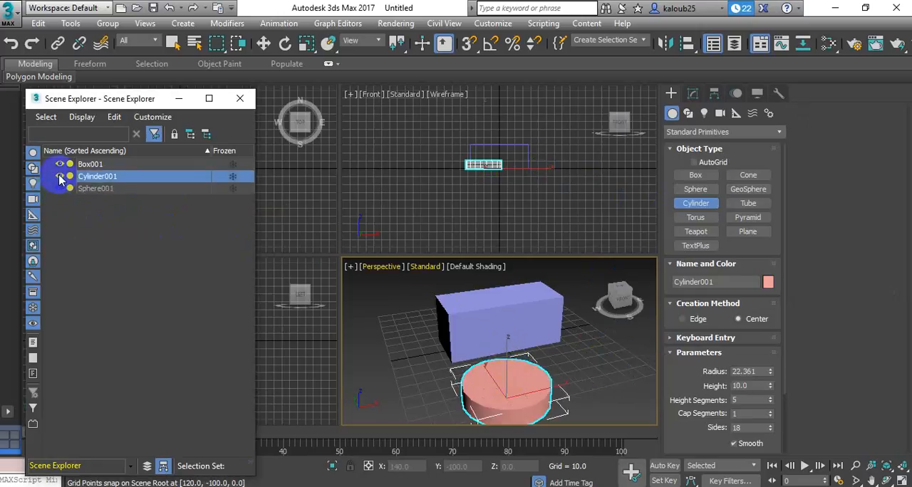
pyautogui.click(60, 176)
pyautogui.click(59, 188)
pyautogui.click(60, 176)
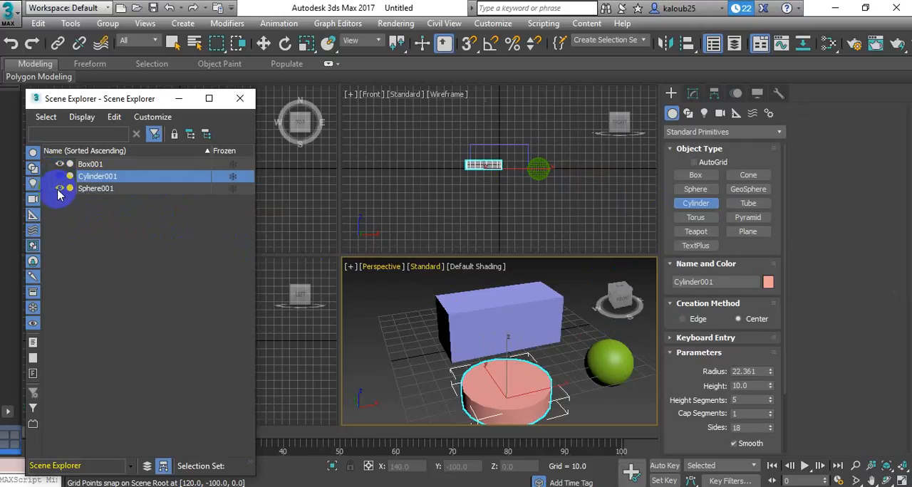
pyautogui.click(59, 188)
pyautogui.click(60, 176)
pyautogui.click(60, 188)
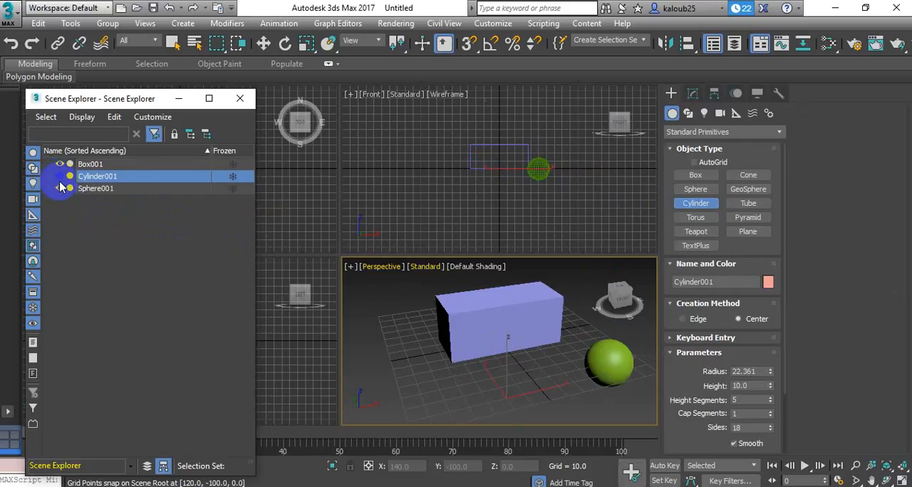
pyautogui.click(60, 176)
pyautogui.click(60, 188)
pyautogui.click(59, 176)
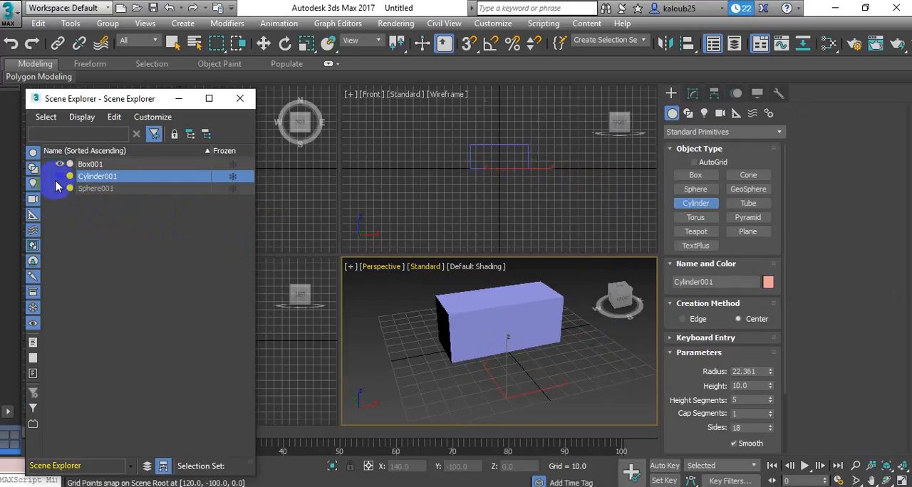
pyautogui.moveTo(150, 97); pyautogui.dragTo(43, 151)
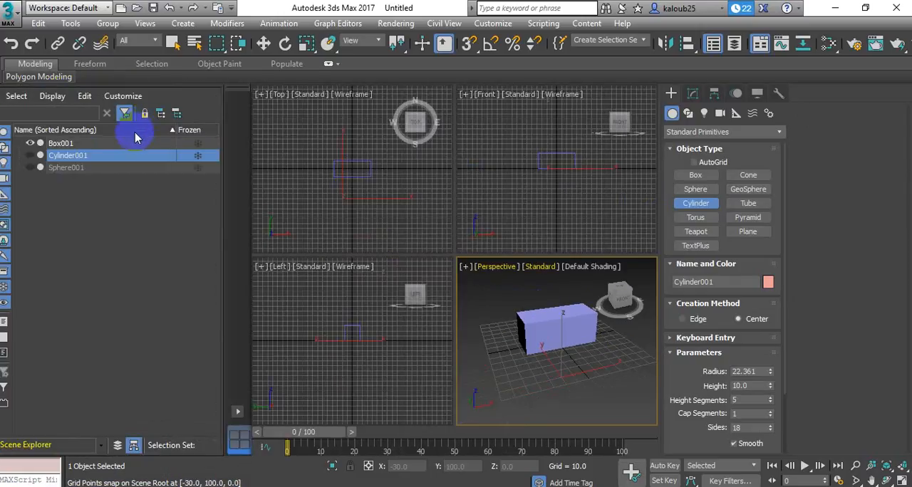